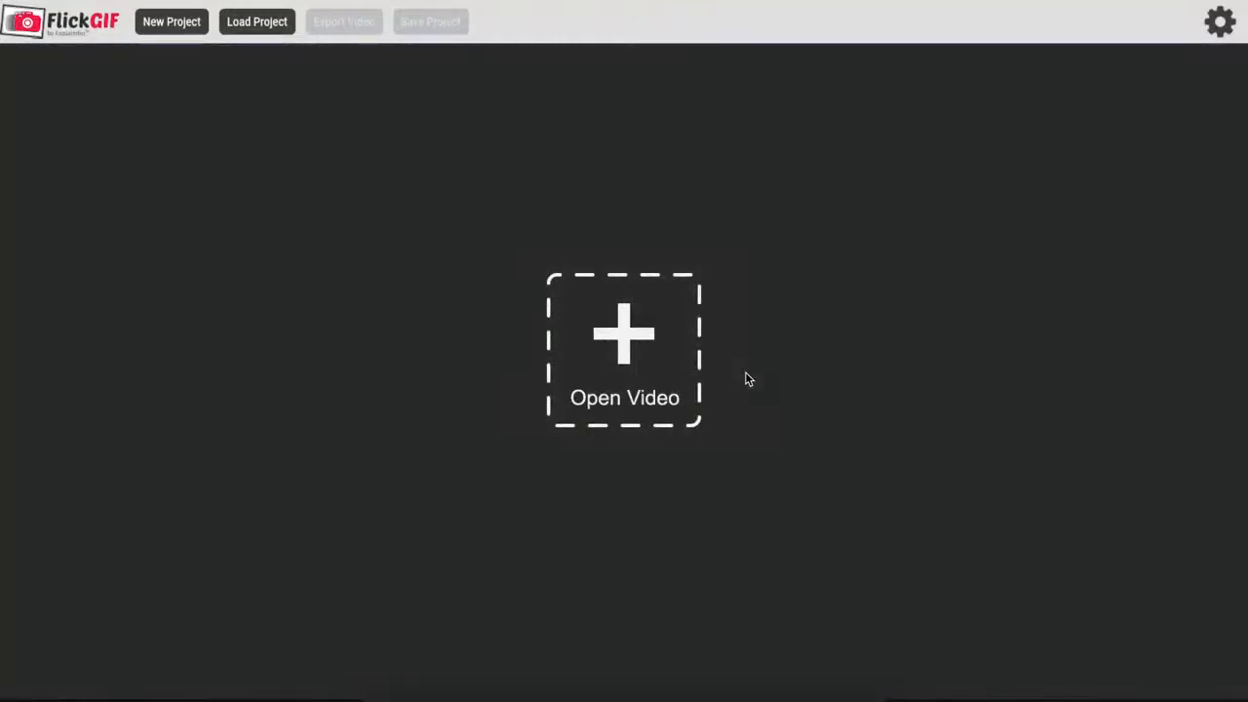
Open the watermelon-cutting video and trim the clip to frames 328 through 546.
left_click(627, 342)
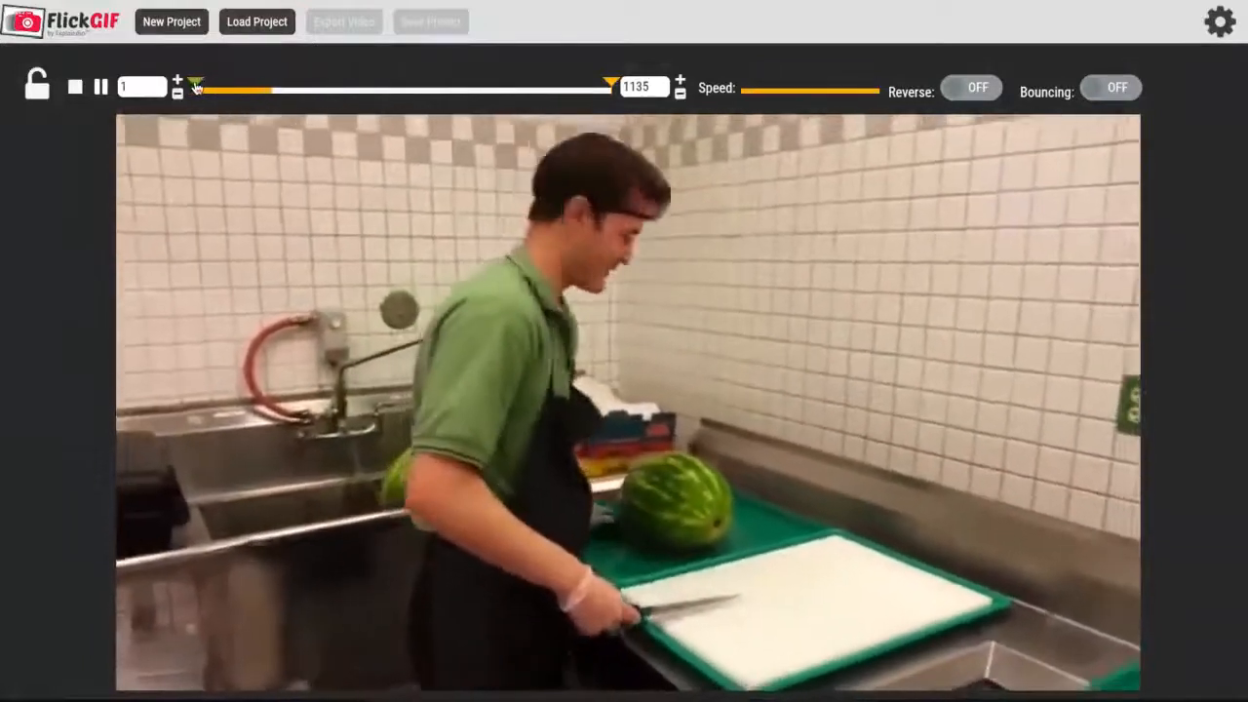
mouse_move(200, 86)
left_mouse_down()
mouse_move(432, 87)
mouse_move(299, 88)
mouse_move(326, 91)
left_mouse_up()
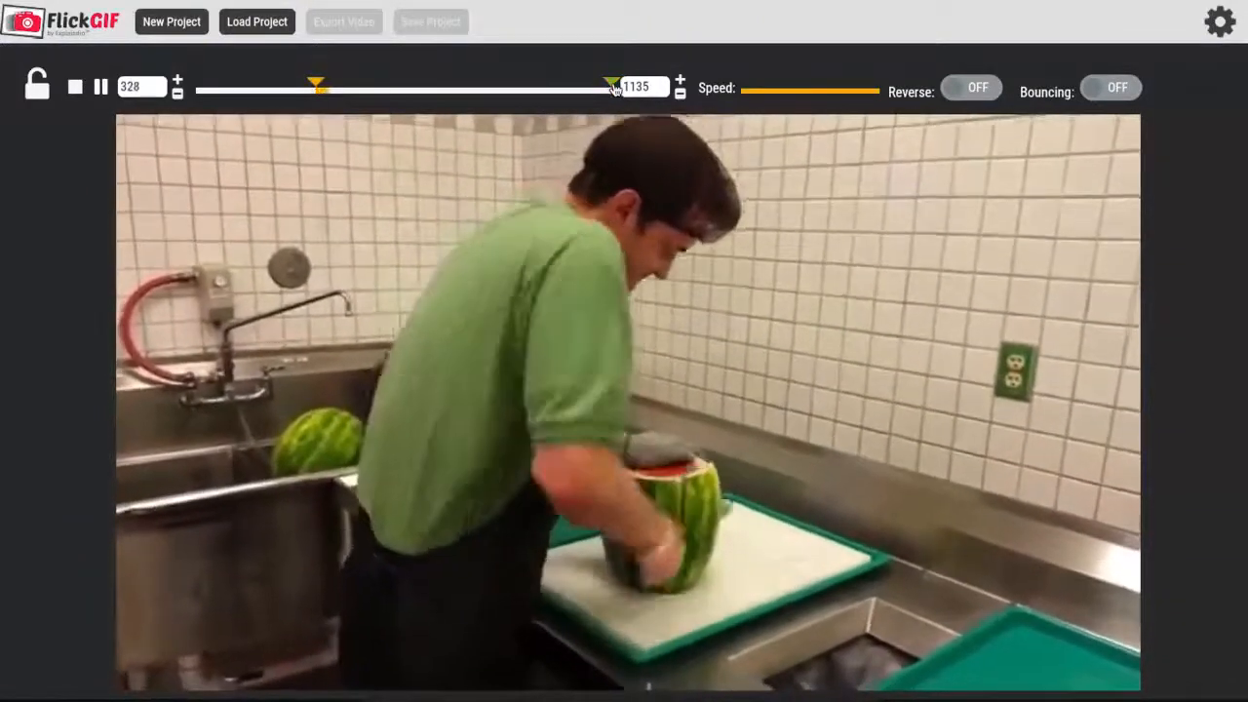
mouse_move(615, 88)
left_mouse_down()
mouse_move(365, 93)
mouse_move(397, 91)
left_mouse_up()
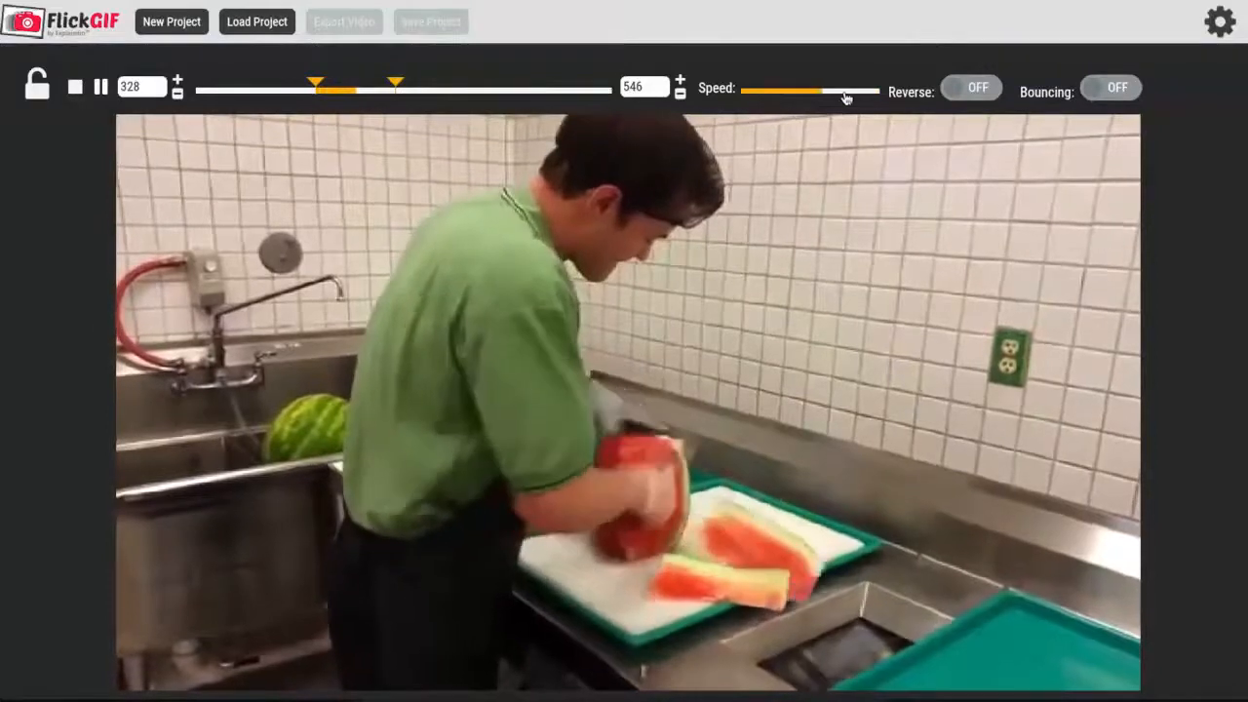
Return the clip's speed to maximum and try the reverse and bouncing playback effects, leaving both off.
left_click_drag(832, 97, 885, 98)
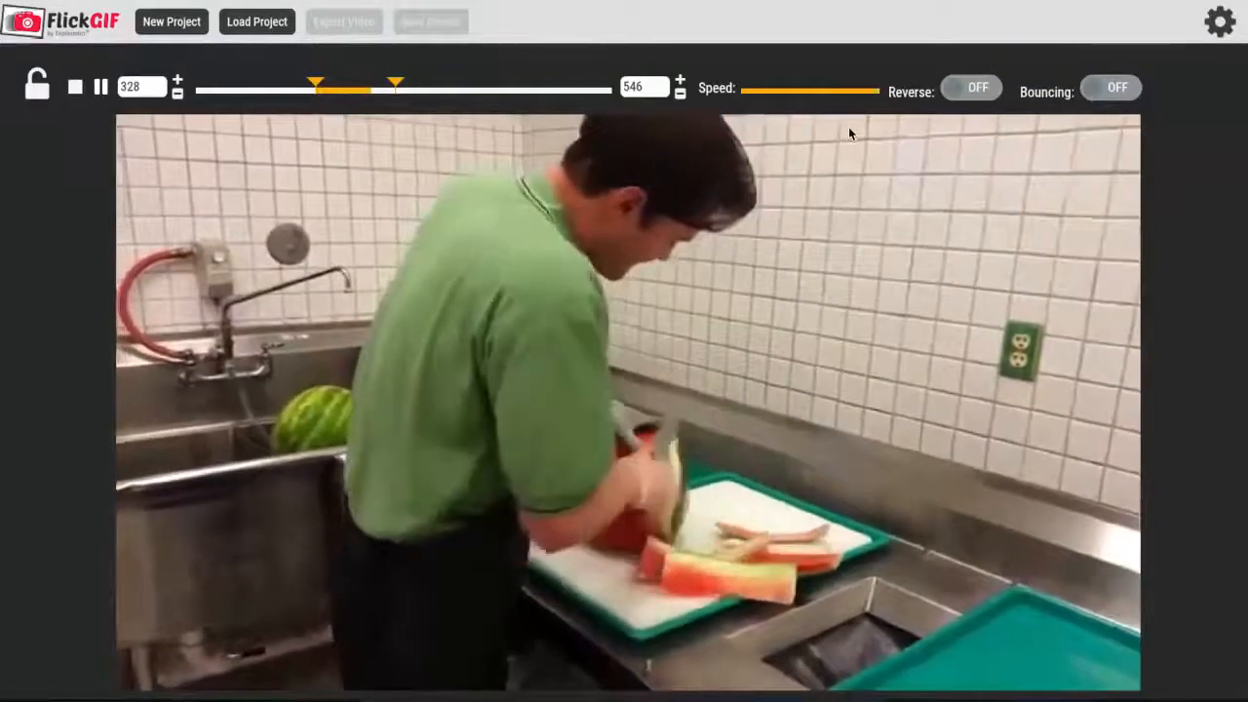
left_click(977, 89)
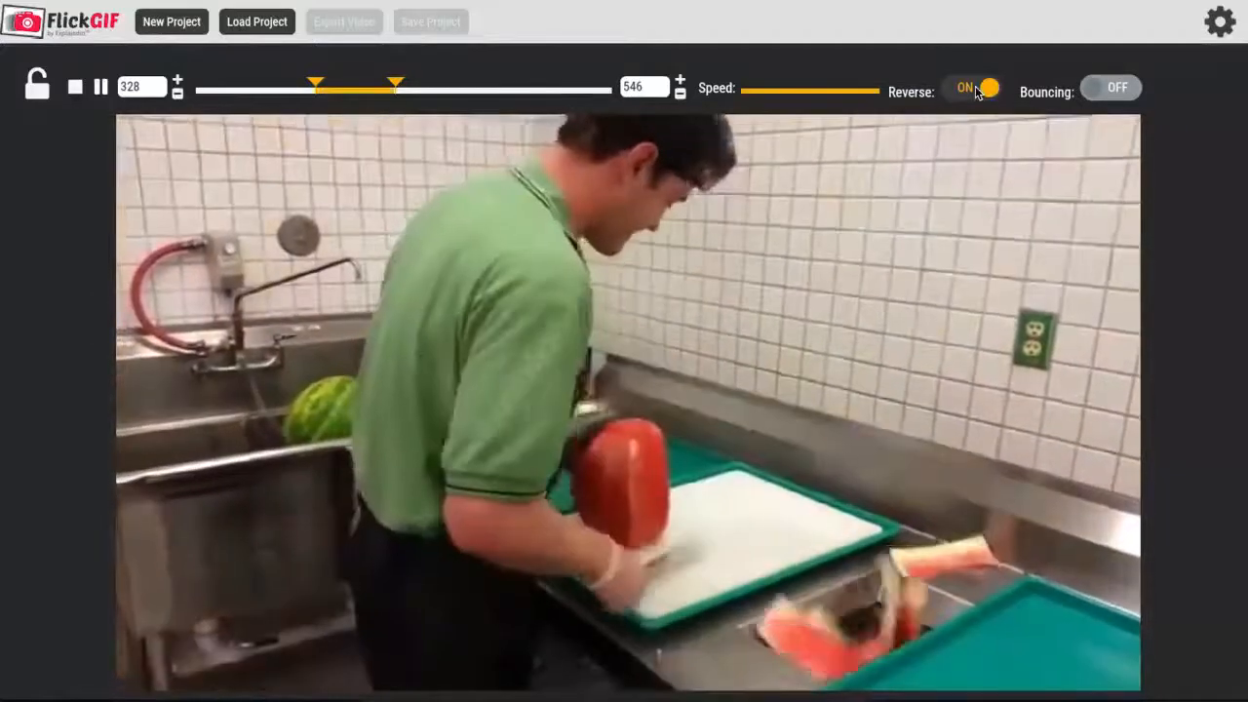
left_click(977, 91)
left_click(1119, 88)
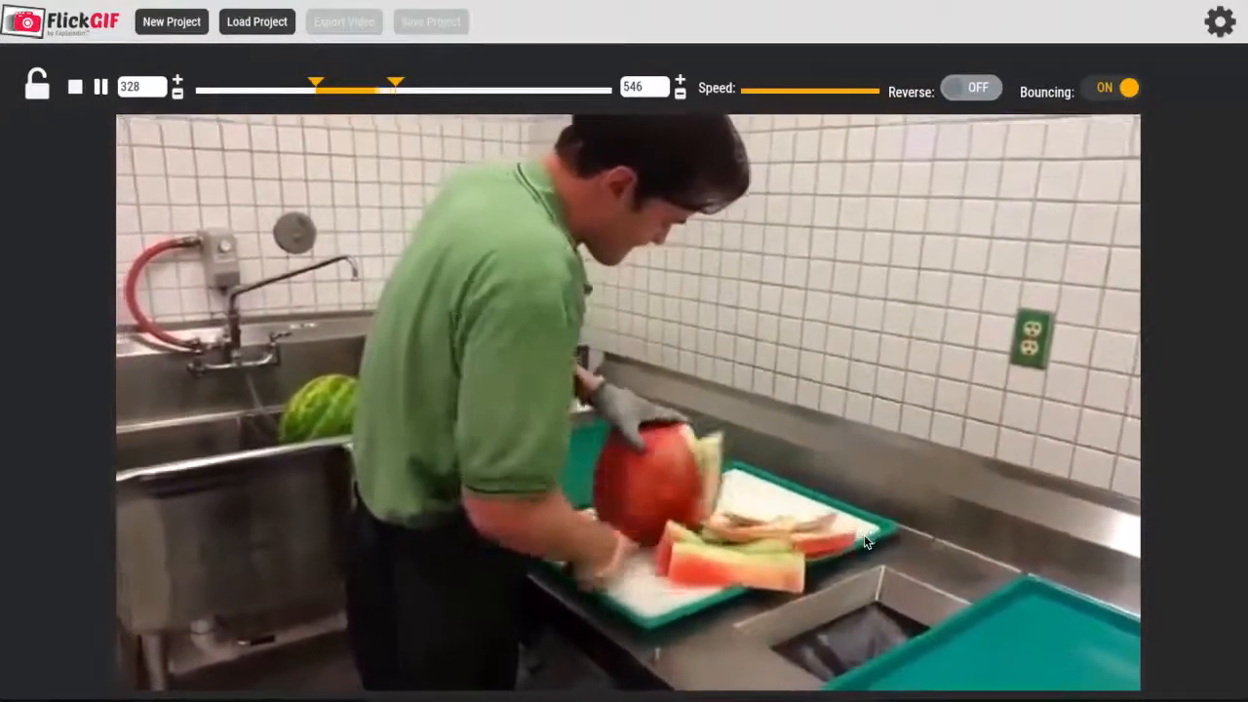
left_click(1112, 88)
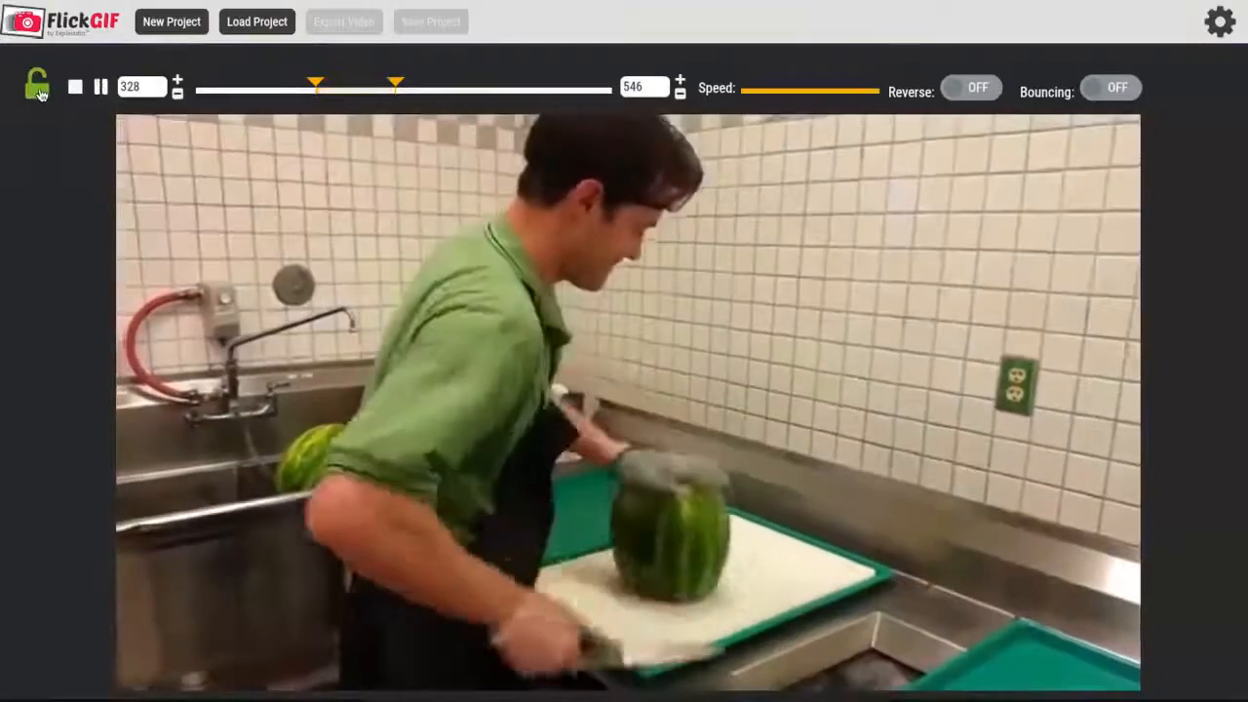
Lock the trimmed clip and add the text overlay "Wow this is awesome" across the upper part of the video.
left_click(37, 88)
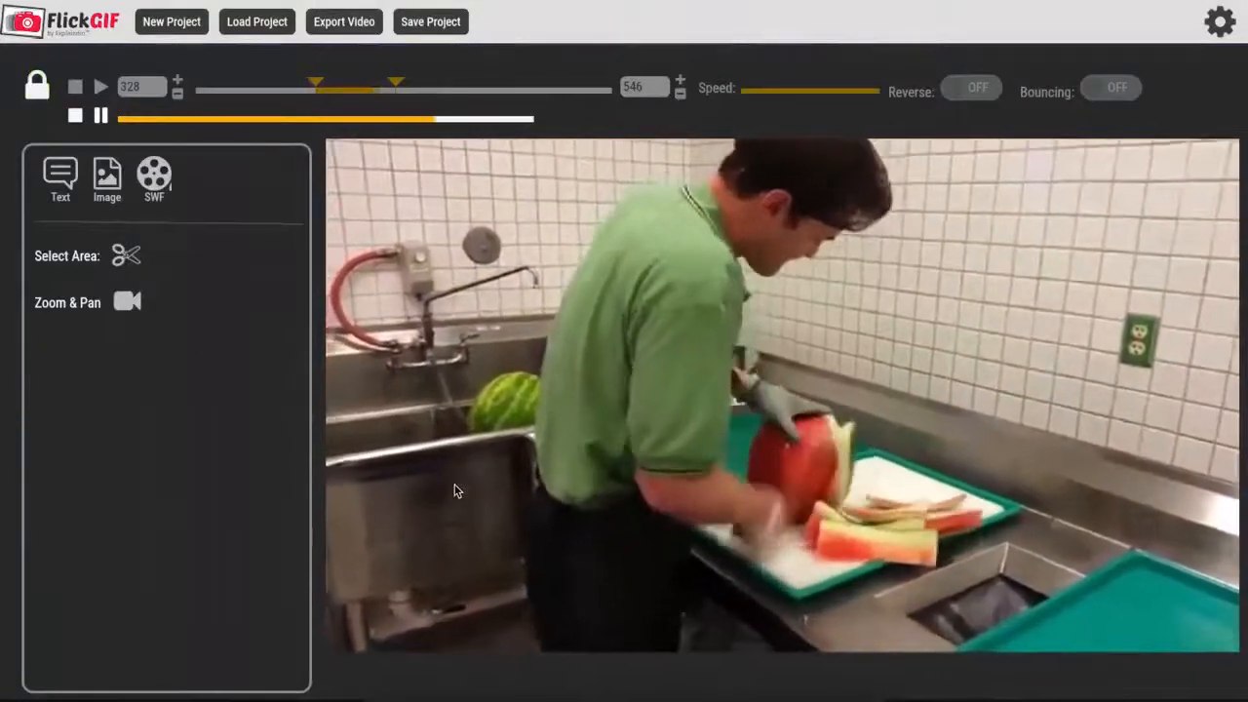
left_click(63, 183)
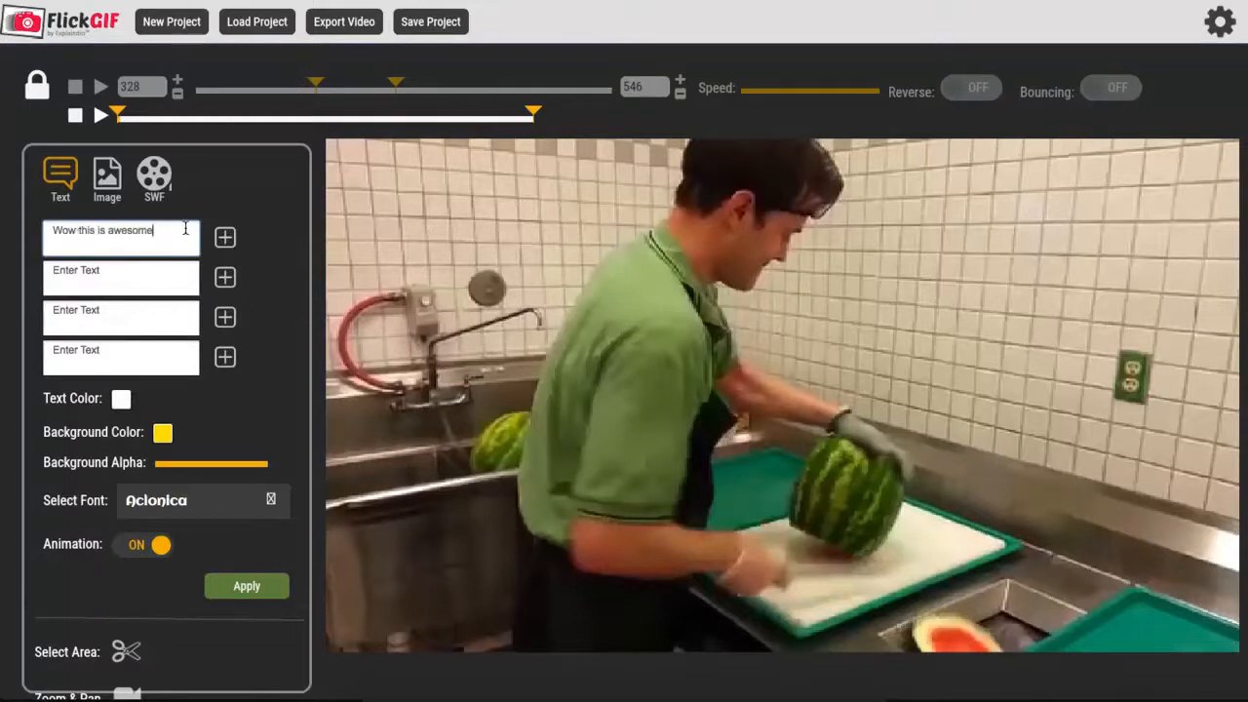
left_click(225, 240)
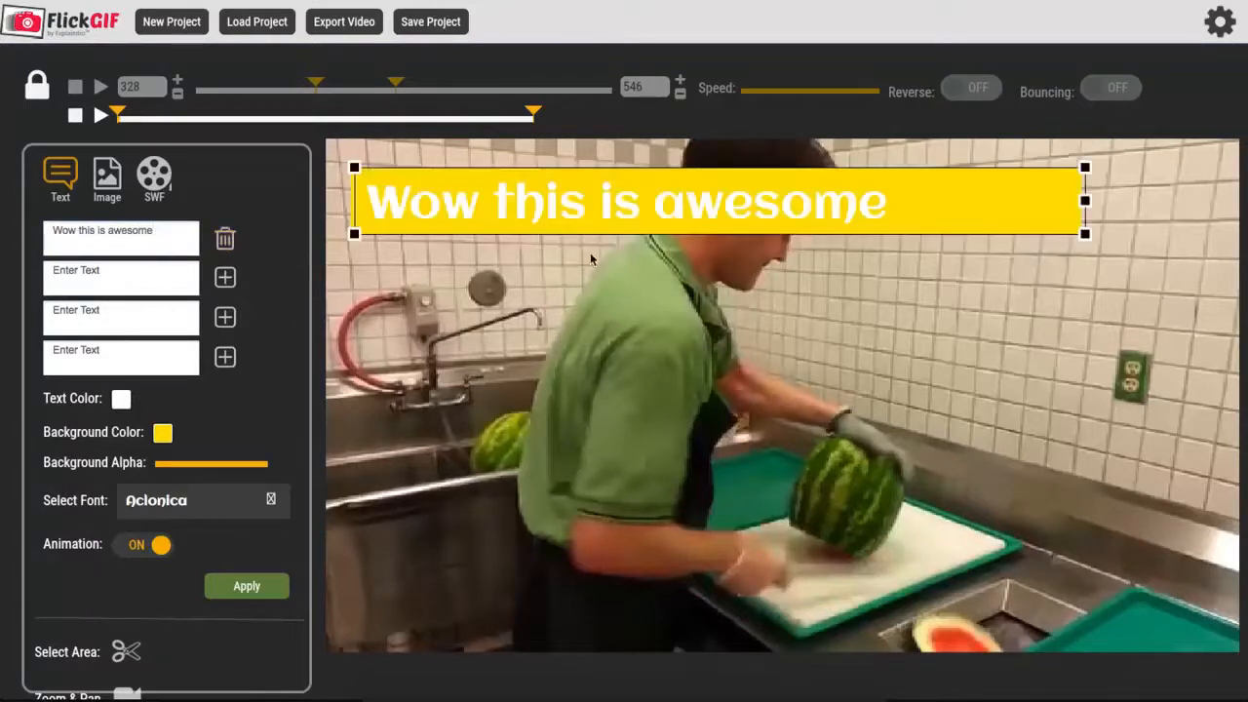
left_click_drag(579, 228, 653, 276)
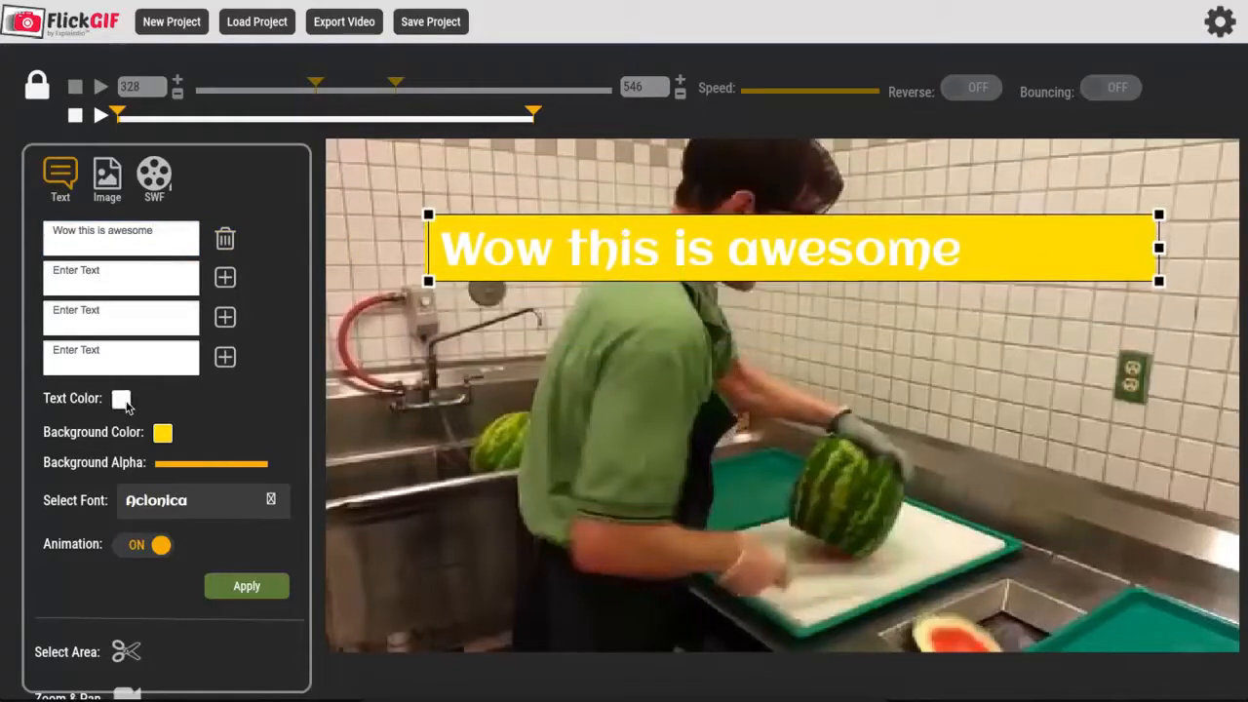
Set the text overlay's background color to black and make the background slightly transparent.
left_click(163, 435)
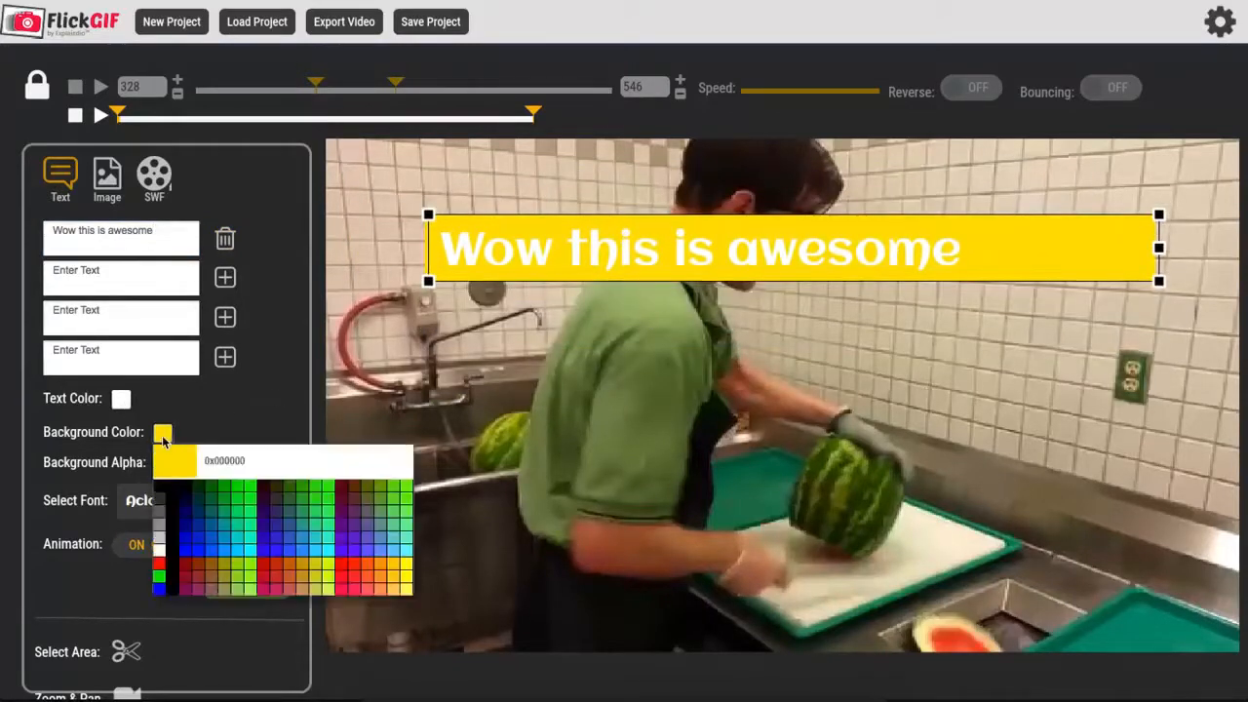
left_click(160, 487)
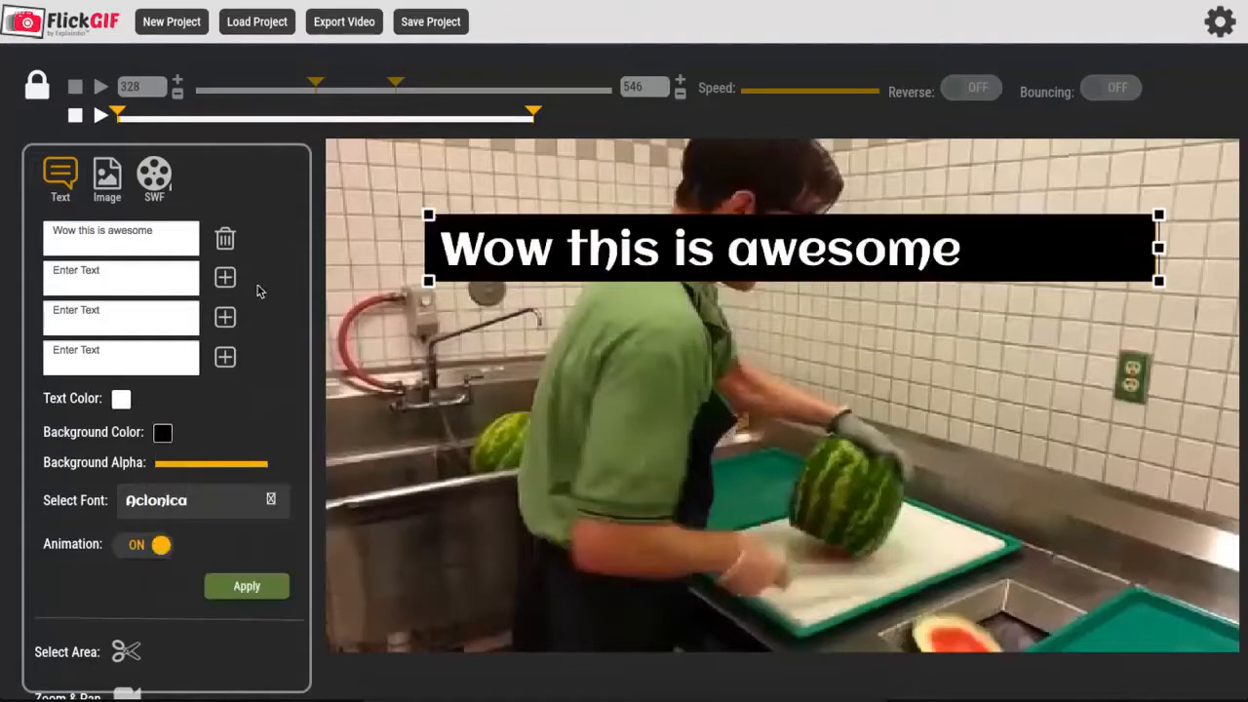
left_click_drag(178, 472, 265, 473)
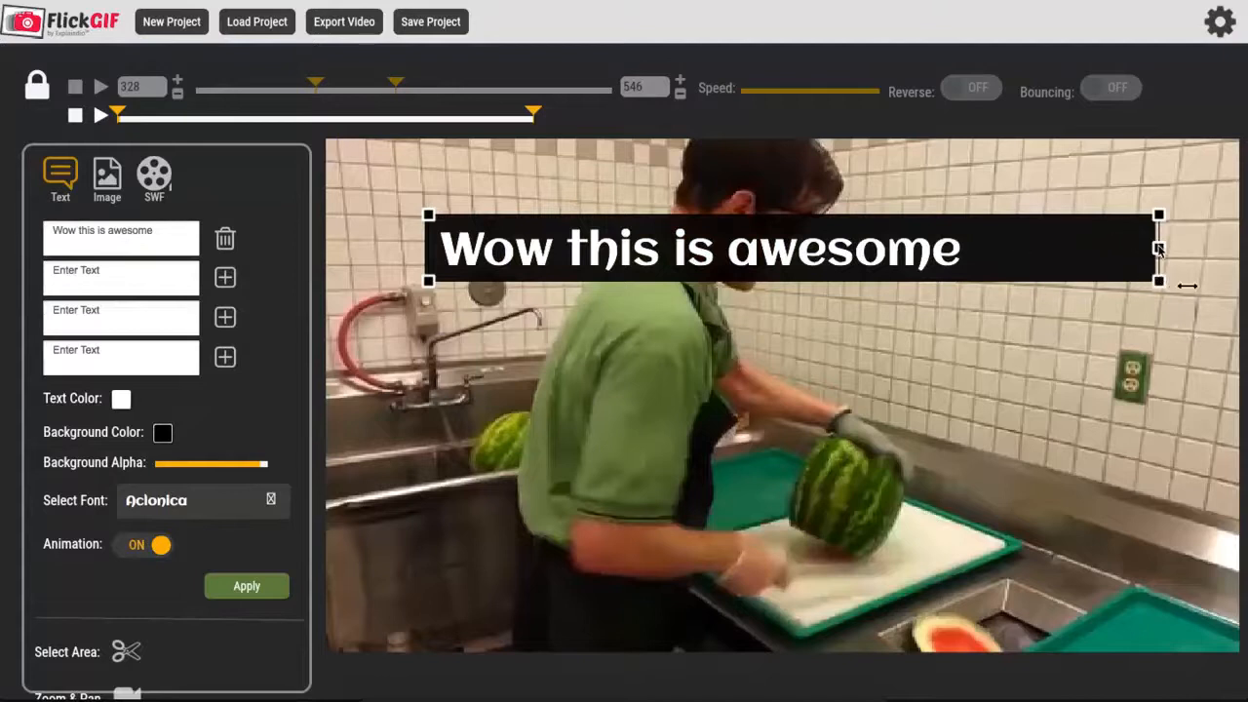
Shrink the text box to fit its text, place it in the video's upper-right corner and apply it.
left_click_drag(1175, 291, 914, 273)
left_click_drag(916, 277, 919, 279)
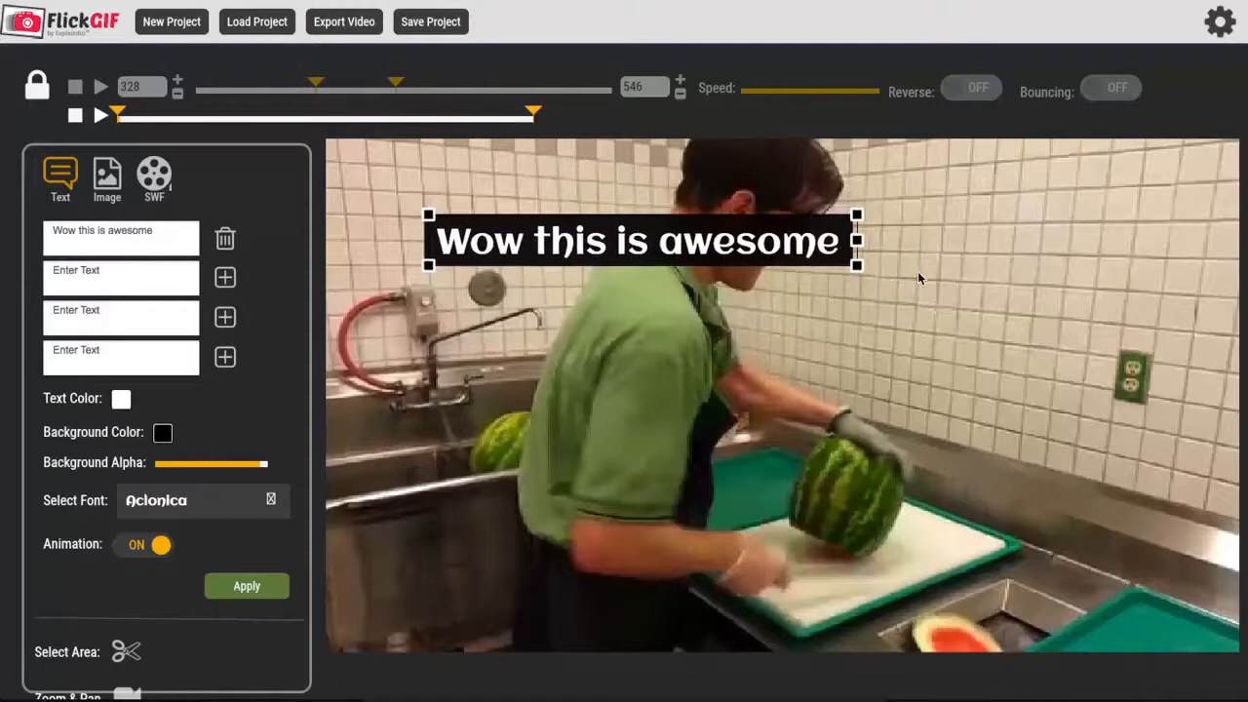
left_click_drag(686, 244, 868, 436)
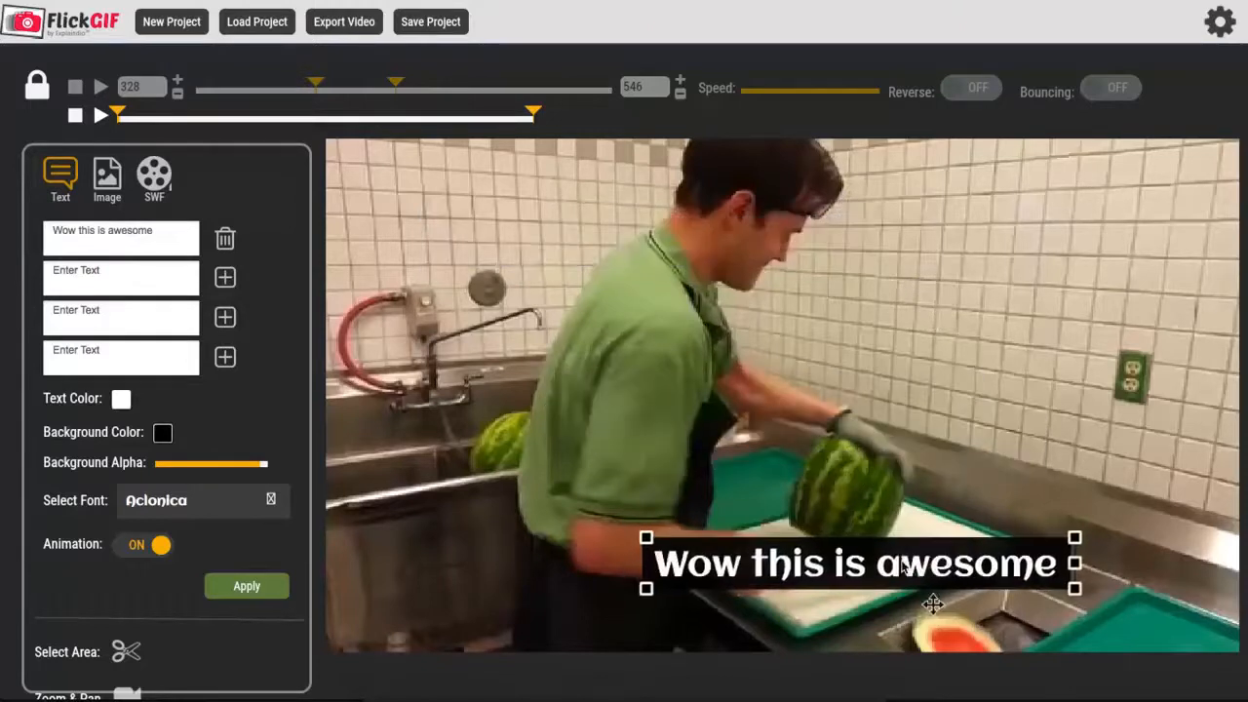
left_click_drag(920, 583, 1062, 172)
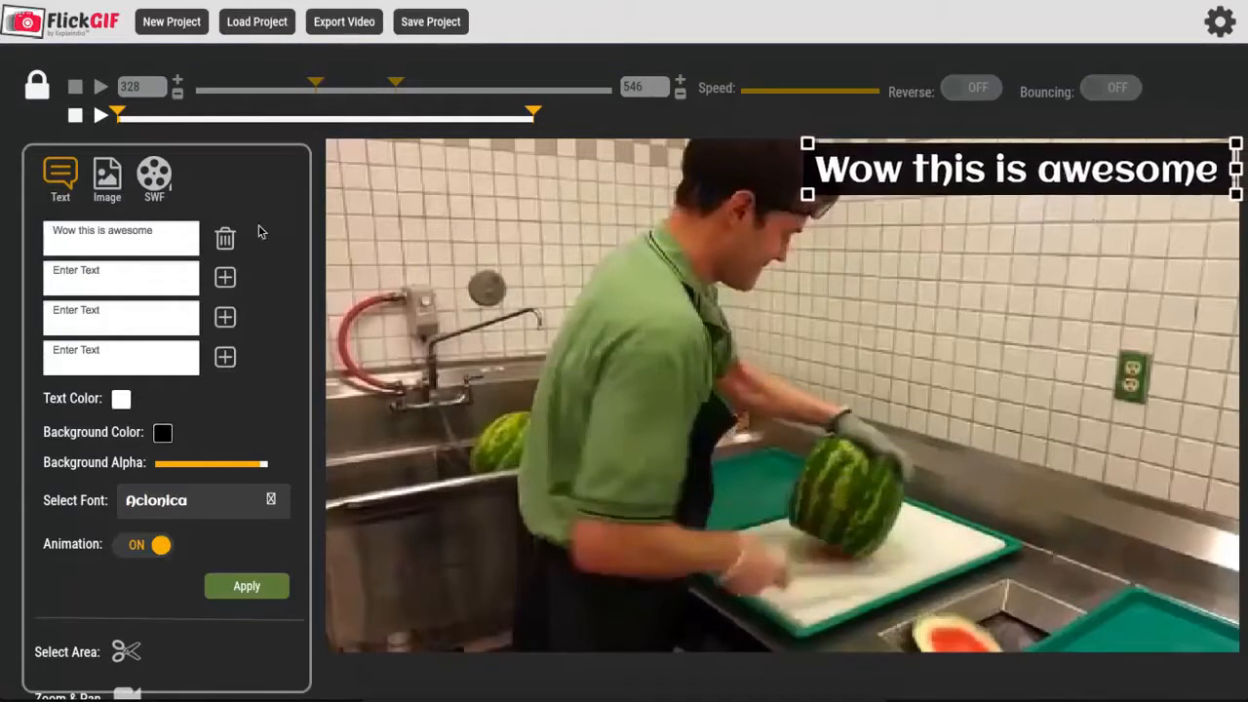
left_click(248, 587)
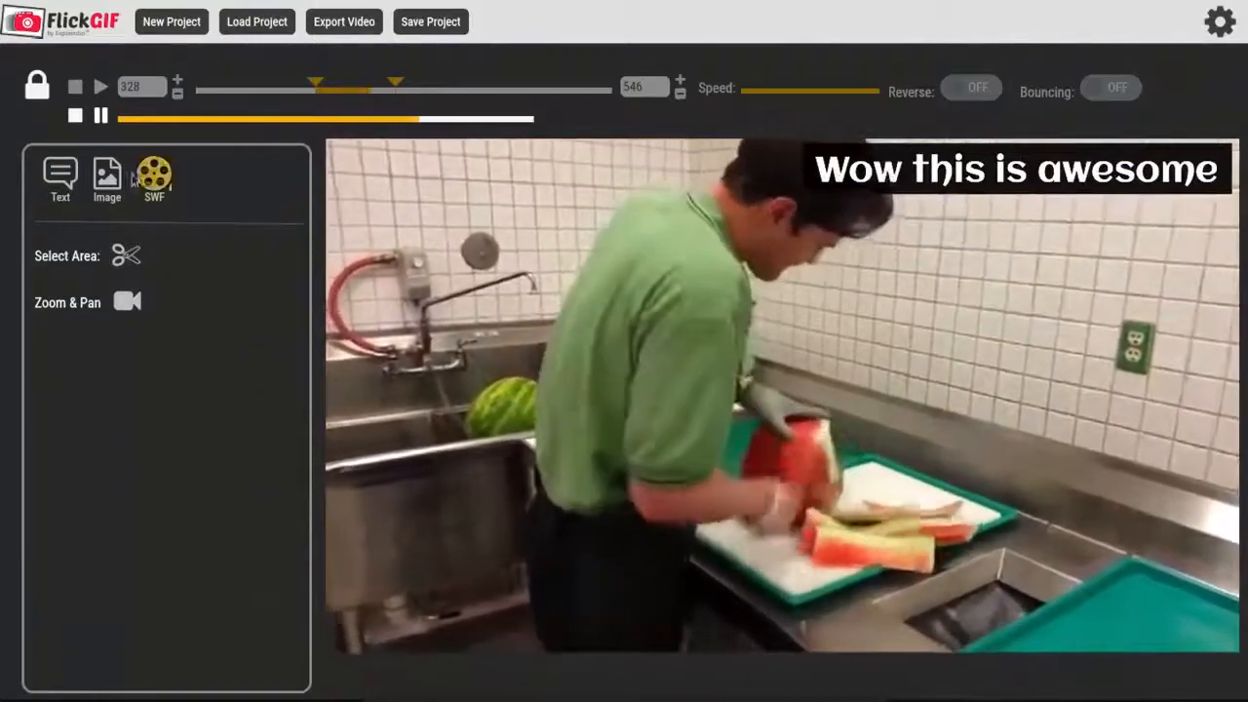
Add the water bottle SWF animation to the video and apply it.
left_click(61, 175)
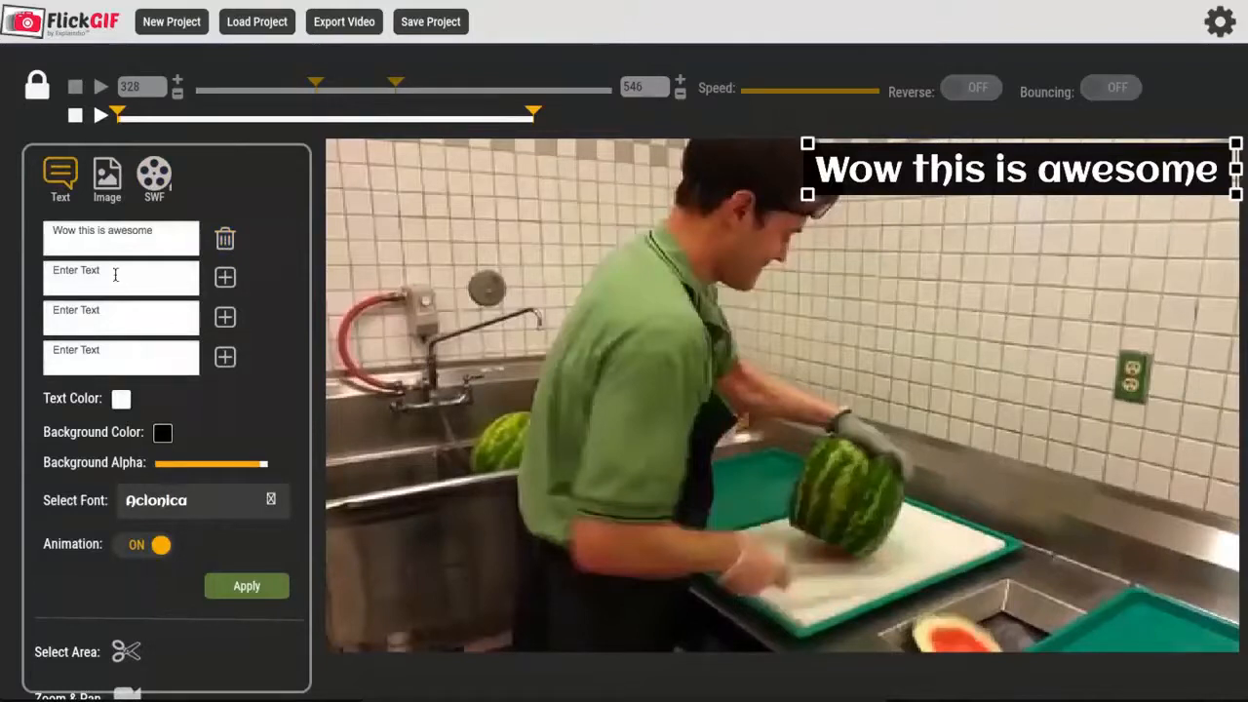
left_click(109, 185)
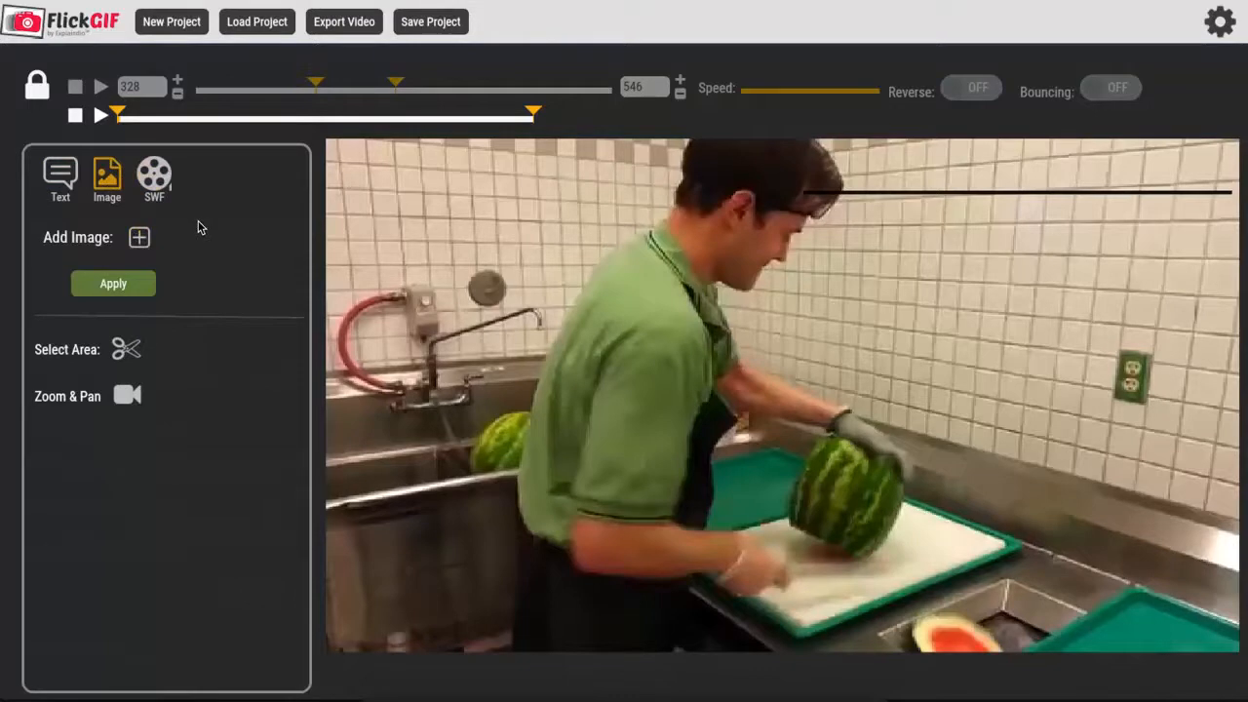
left_click(154, 171)
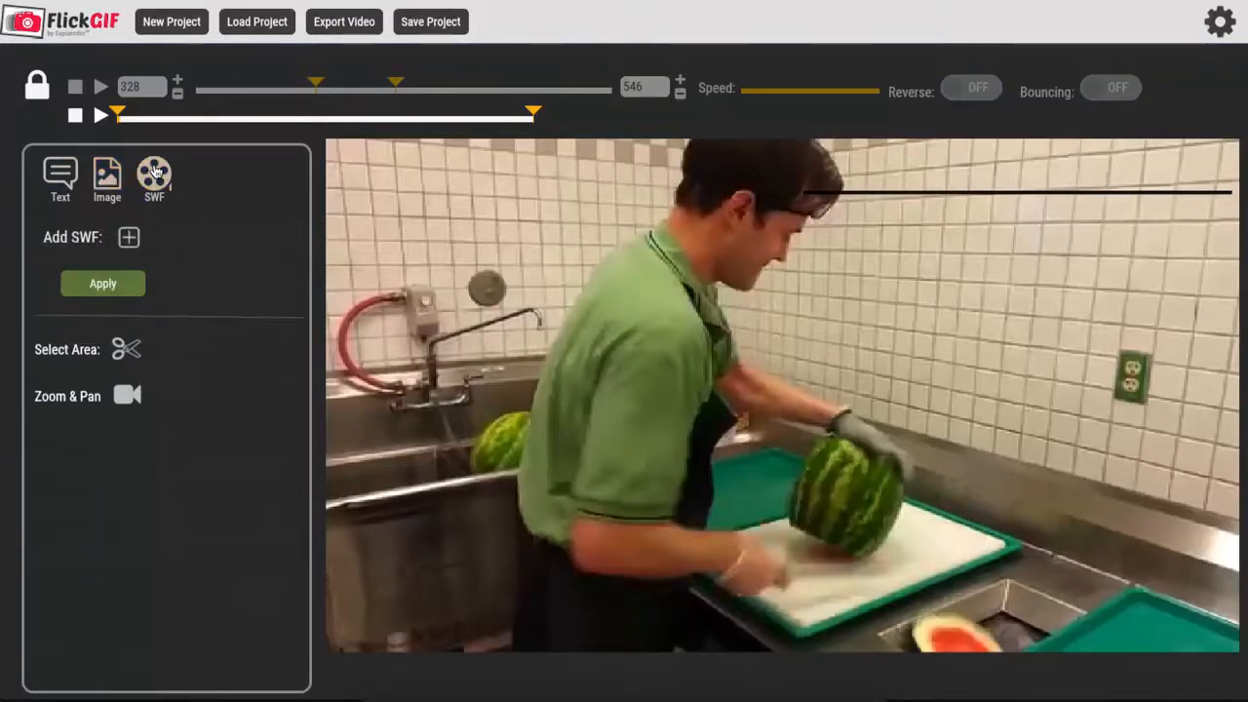
left_click(130, 239)
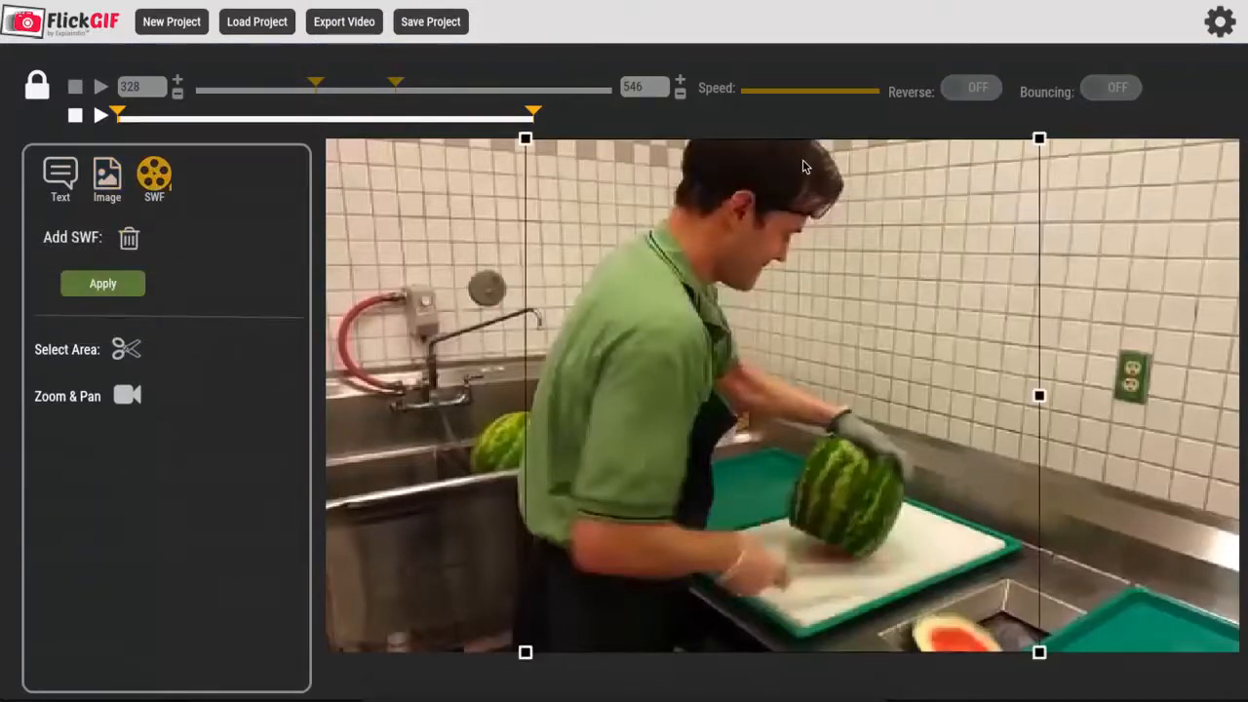
left_click(129, 282)
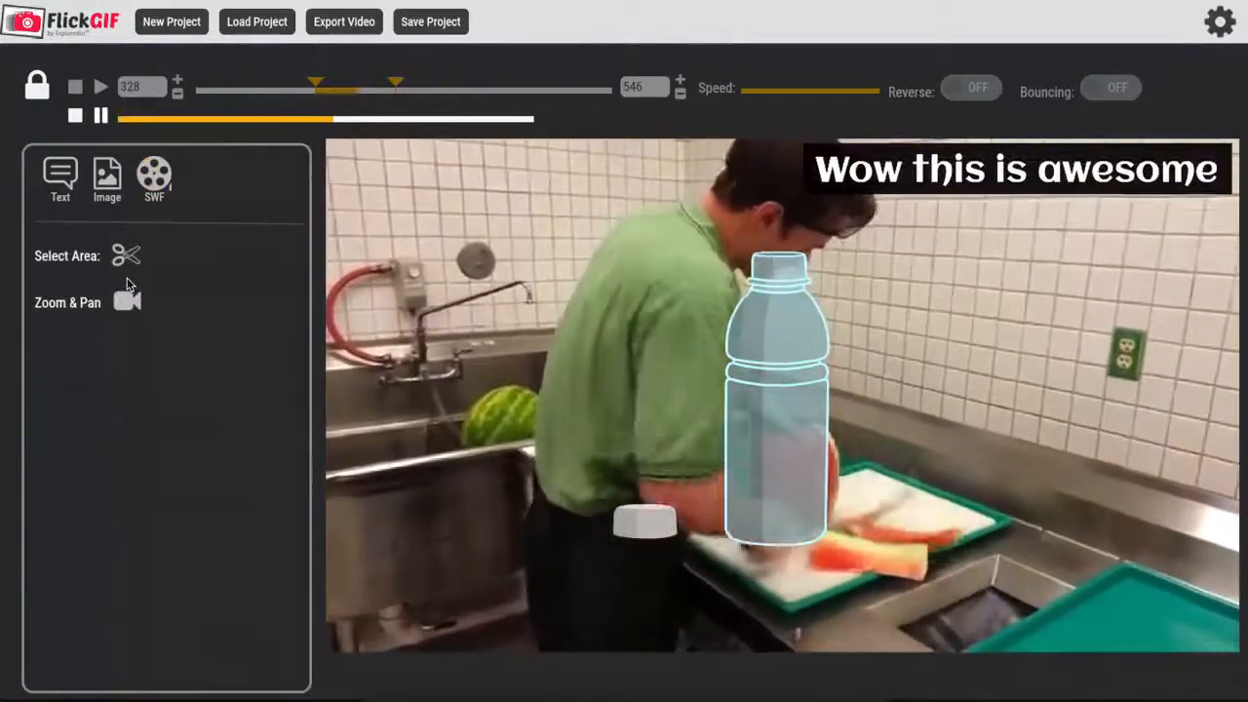
Shrink the bottle animation, place it in the lower-left area of the video and apply the change.
left_click(154, 175)
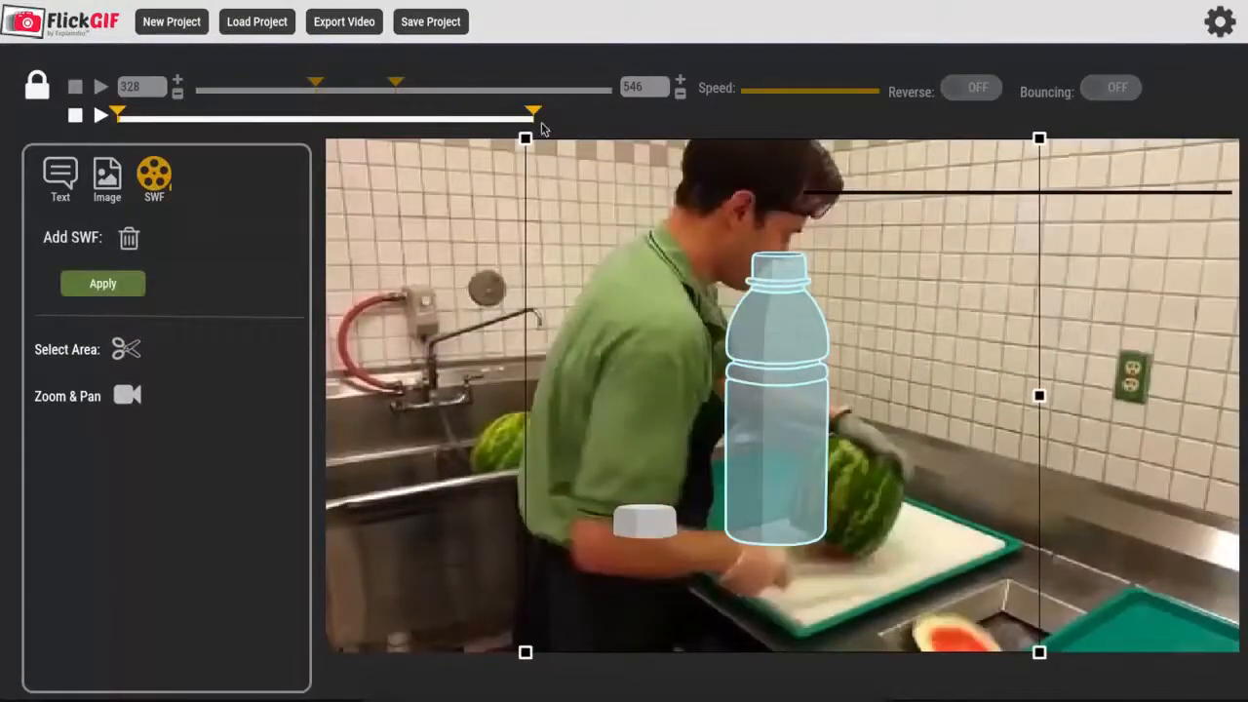
left_click_drag(526, 139, 565, 172)
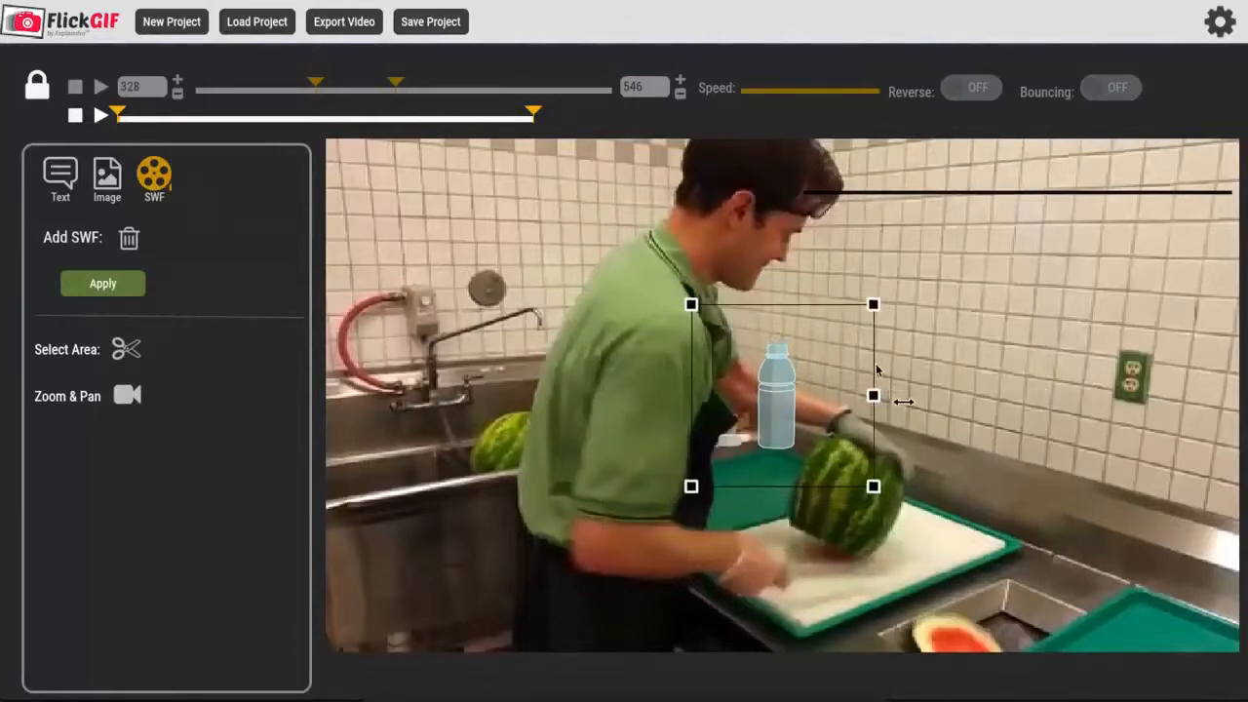
left_click_drag(576, 407, 450, 548)
left_click(115, 285)
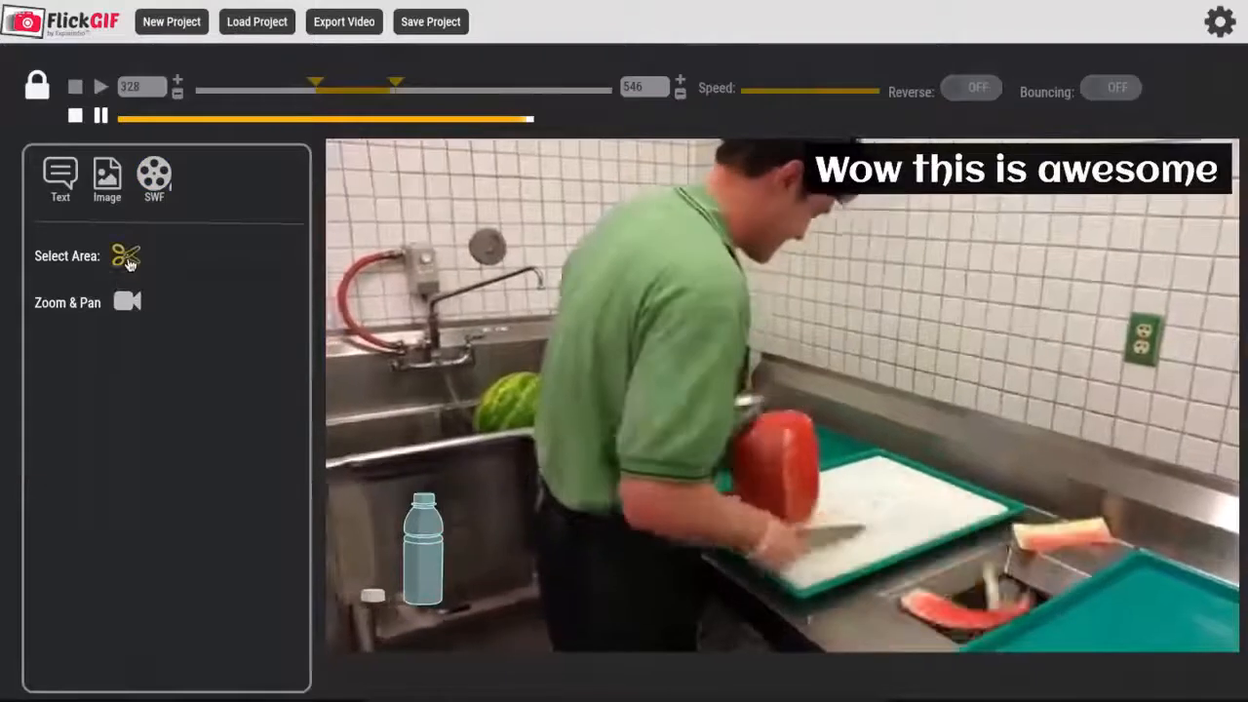
Try the 16:9, 9:16 and 1:1 crop areas on the video and discard the area selection.
left_click(127, 257)
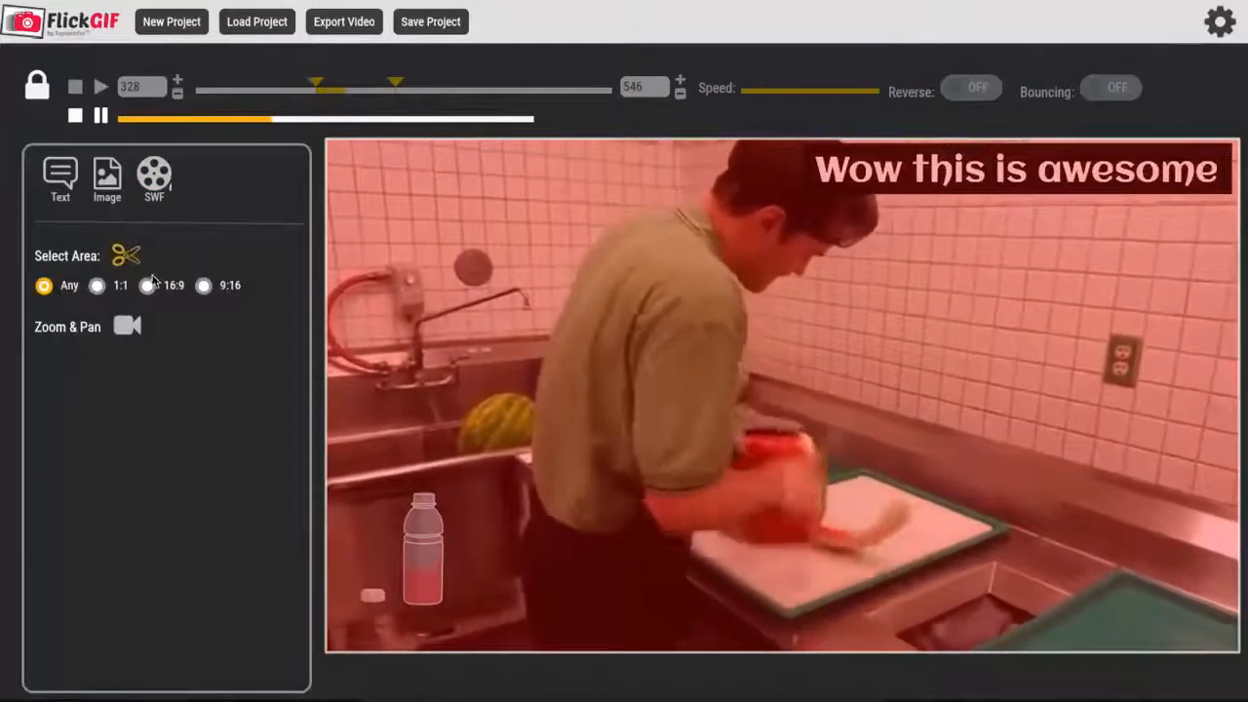
left_click(148, 285)
left_click(203, 285)
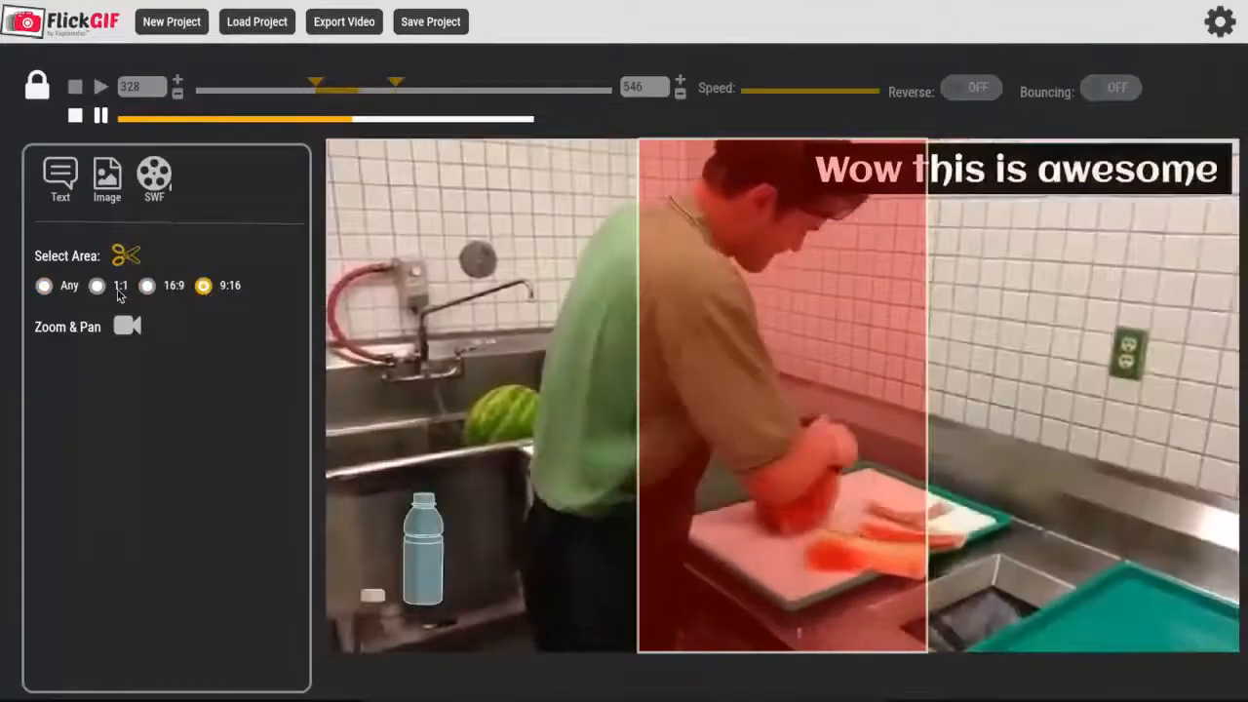
left_click(96, 285)
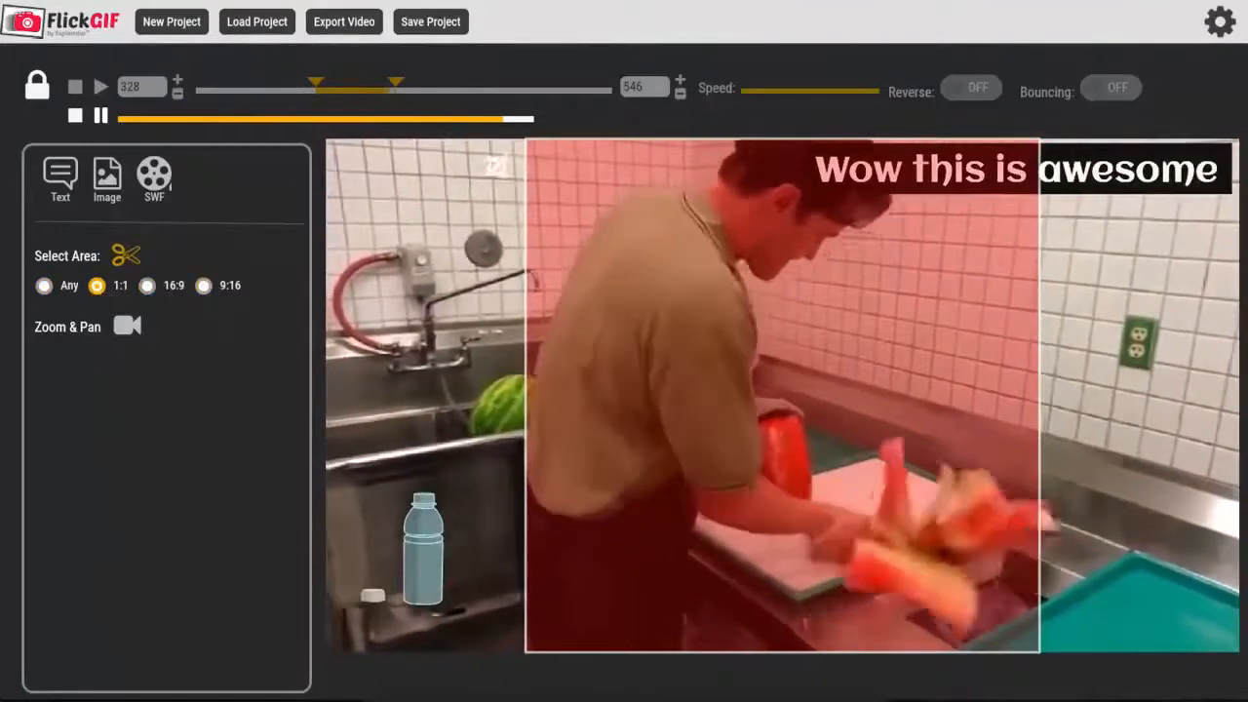
left_click_drag(644, 277, 531, 271)
left_click_drag(708, 363, 780, 357)
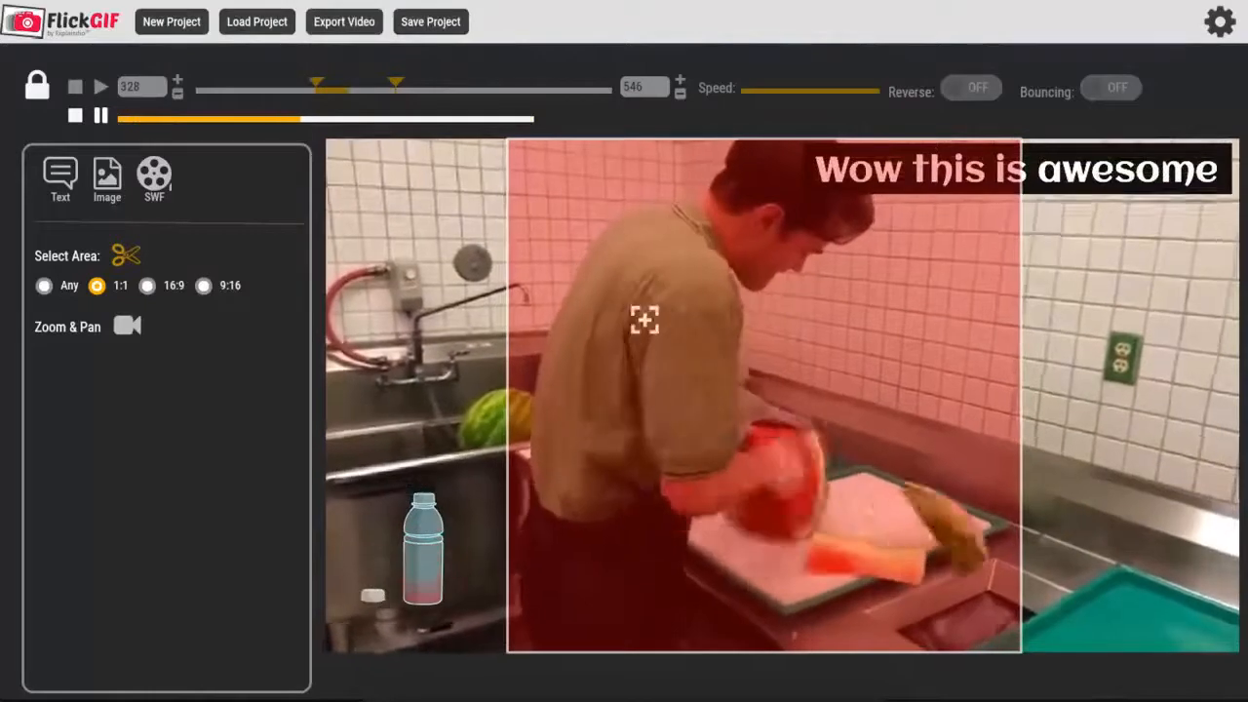
left_click(44, 285)
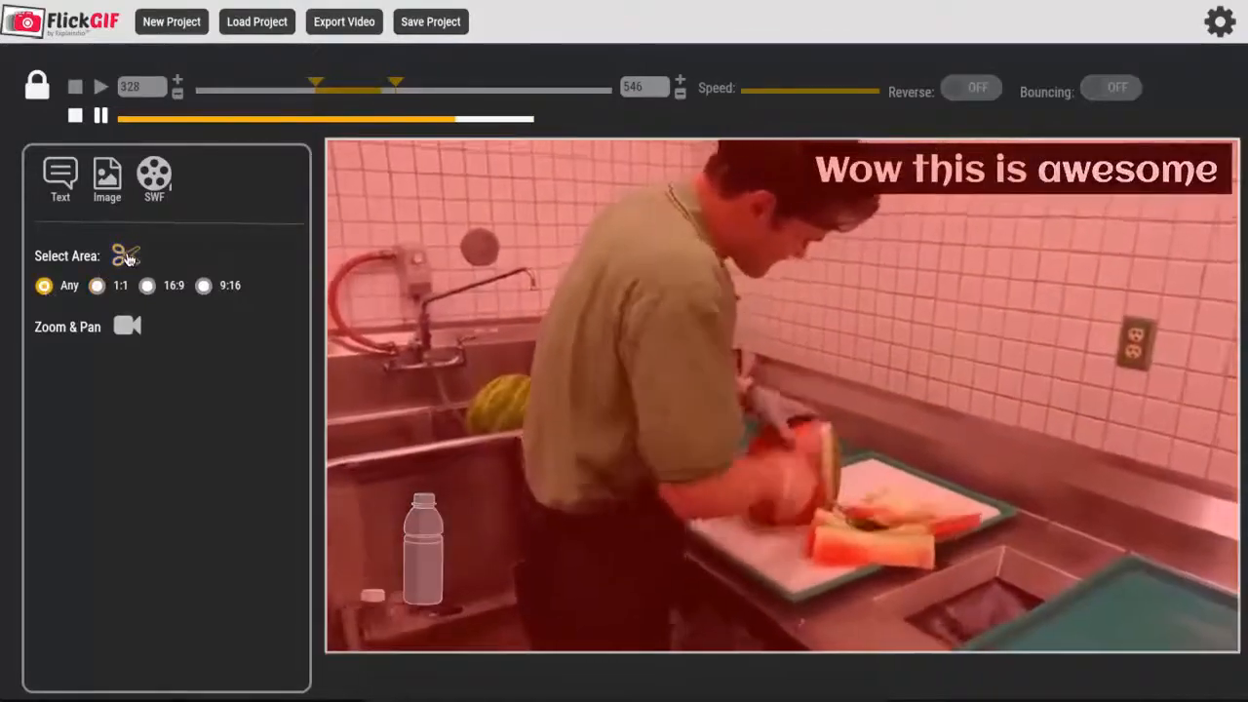
left_click(125, 256)
Add a Zoom & Pan keyframe at frame 24 with an area about 369 by 208 around the watermelon, at x 173, y 111.
left_click(128, 303)
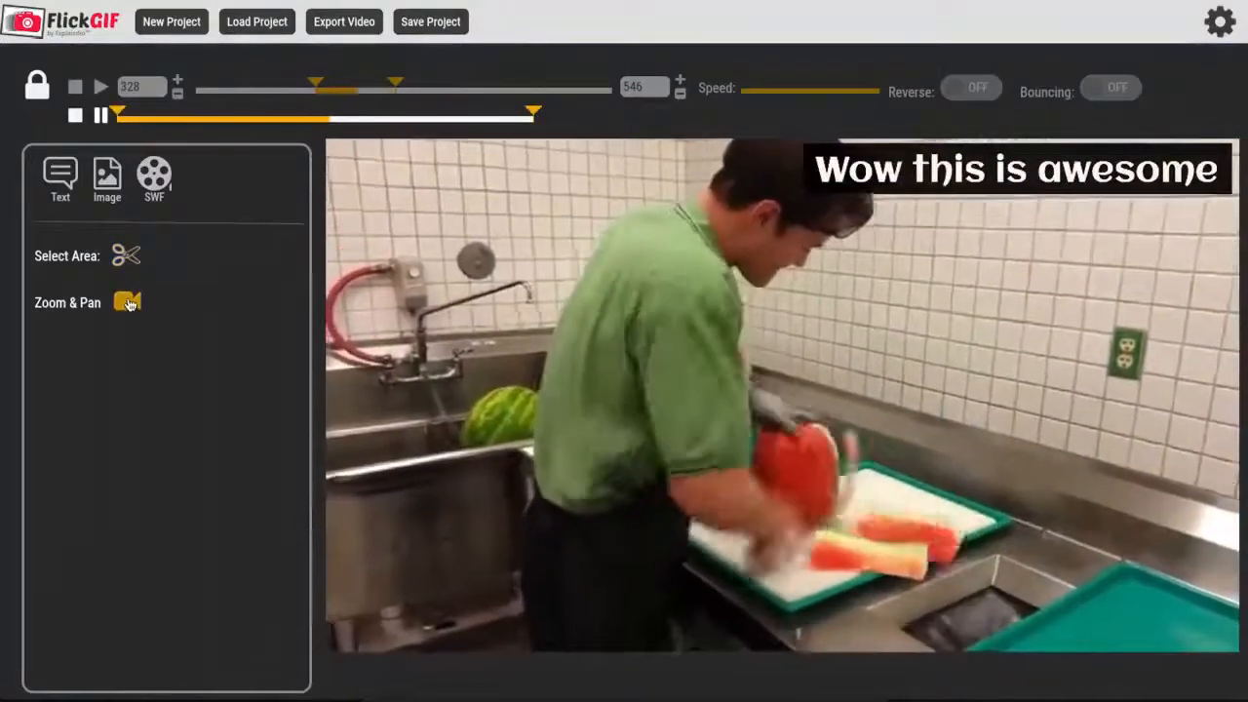
left_click(128, 303)
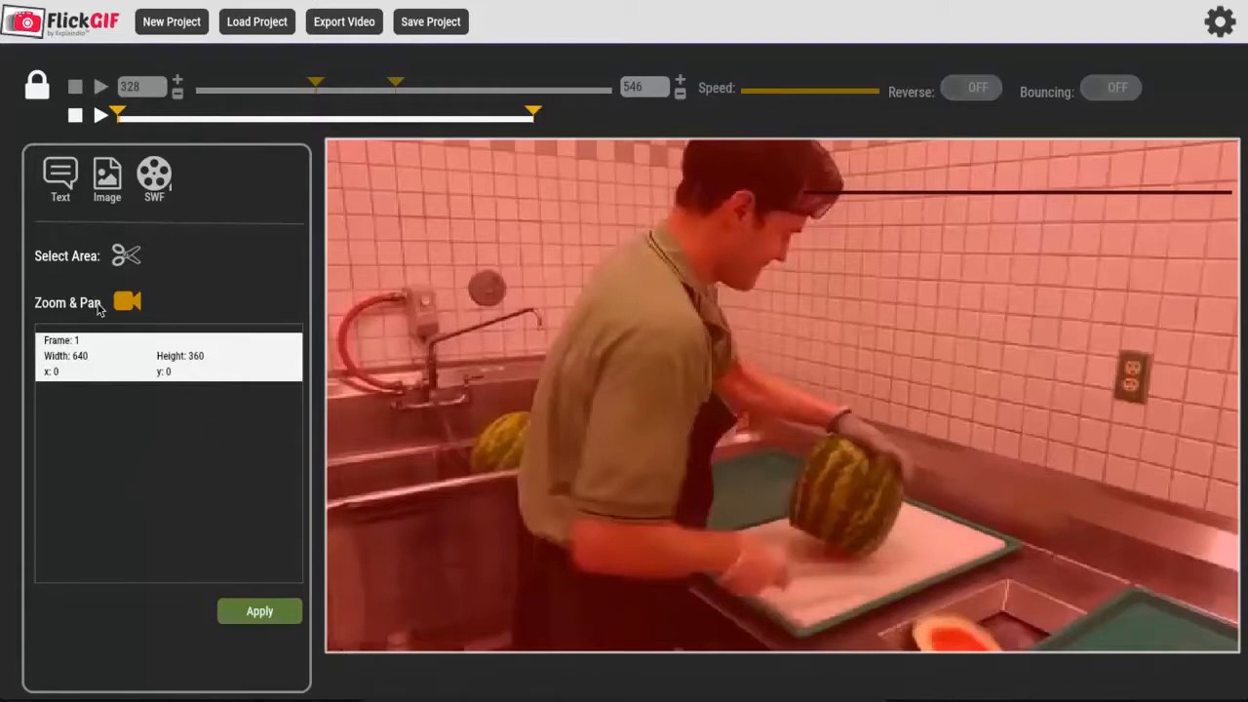
left_click_drag(120, 115, 166, 116)
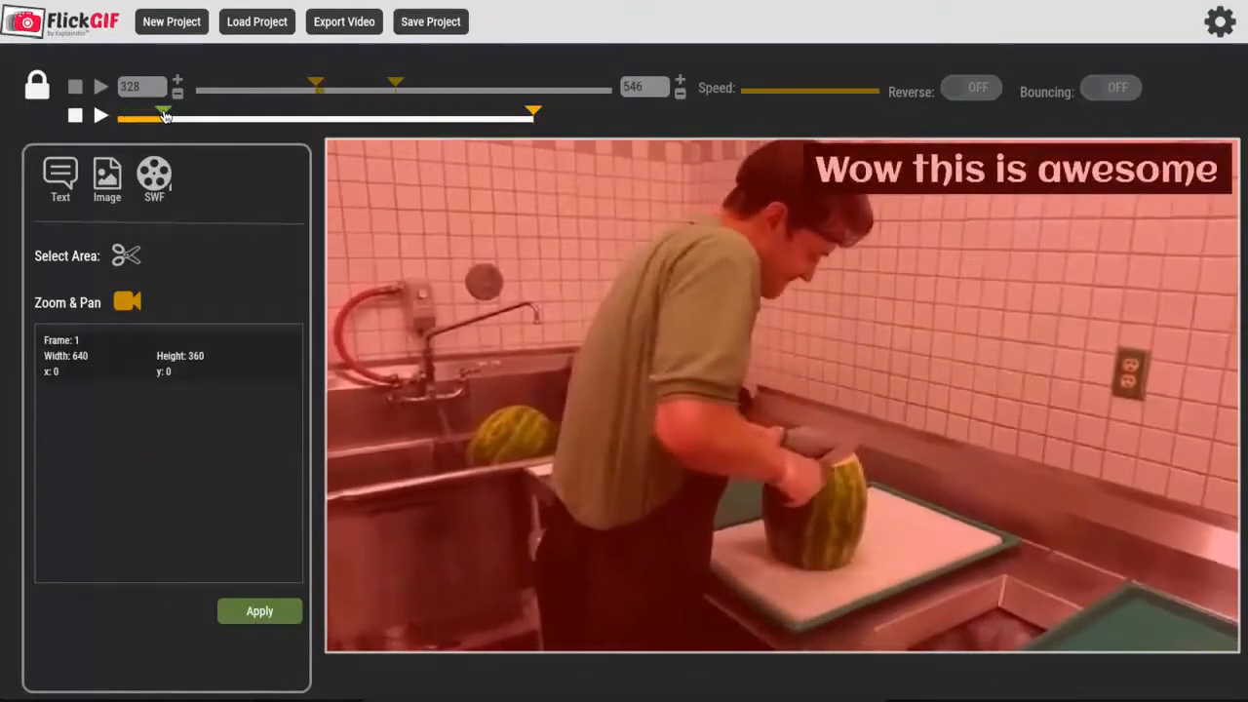
left_click_drag(336, 148, 580, 221)
left_click_drag(813, 345, 809, 426)
left_click_drag(575, 228, 719, 273)
left_click_drag(928, 364, 793, 445)
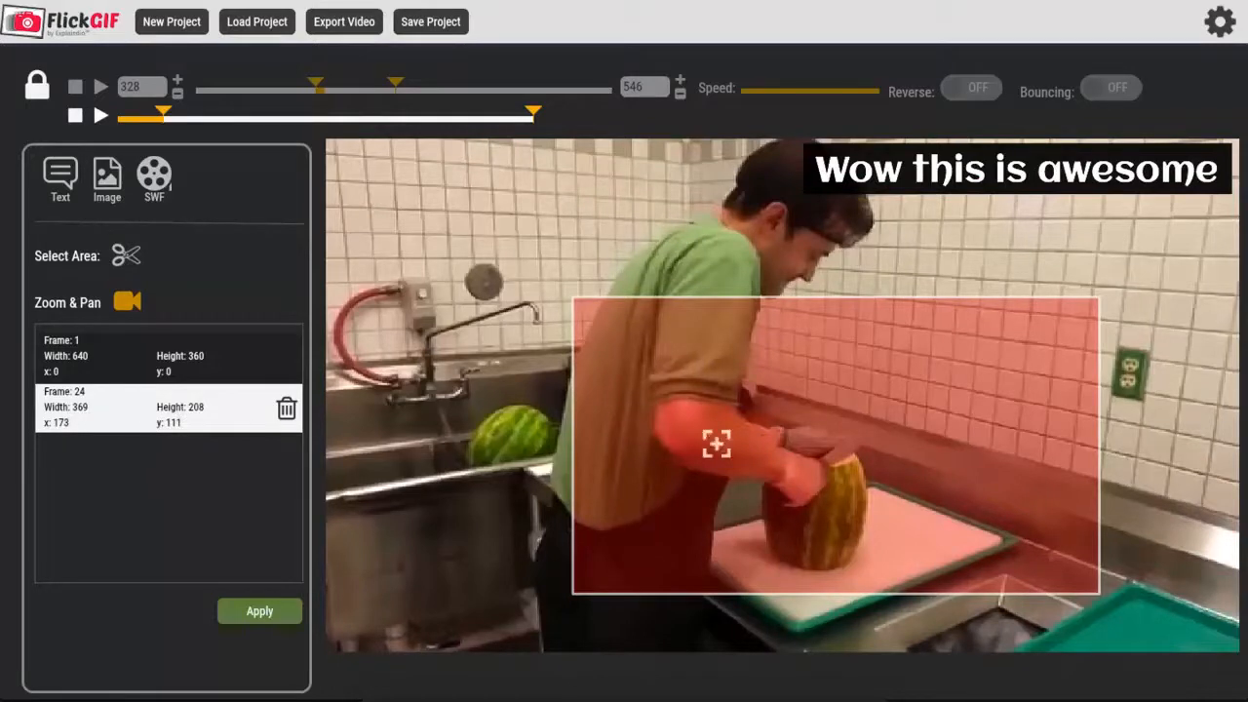
Add a Zoom & Pan keyframe at frame 60 covering the full 640 by 360 area at x 0, y 0, and apply the zoom.
left_click_drag(166, 117, 234, 119)
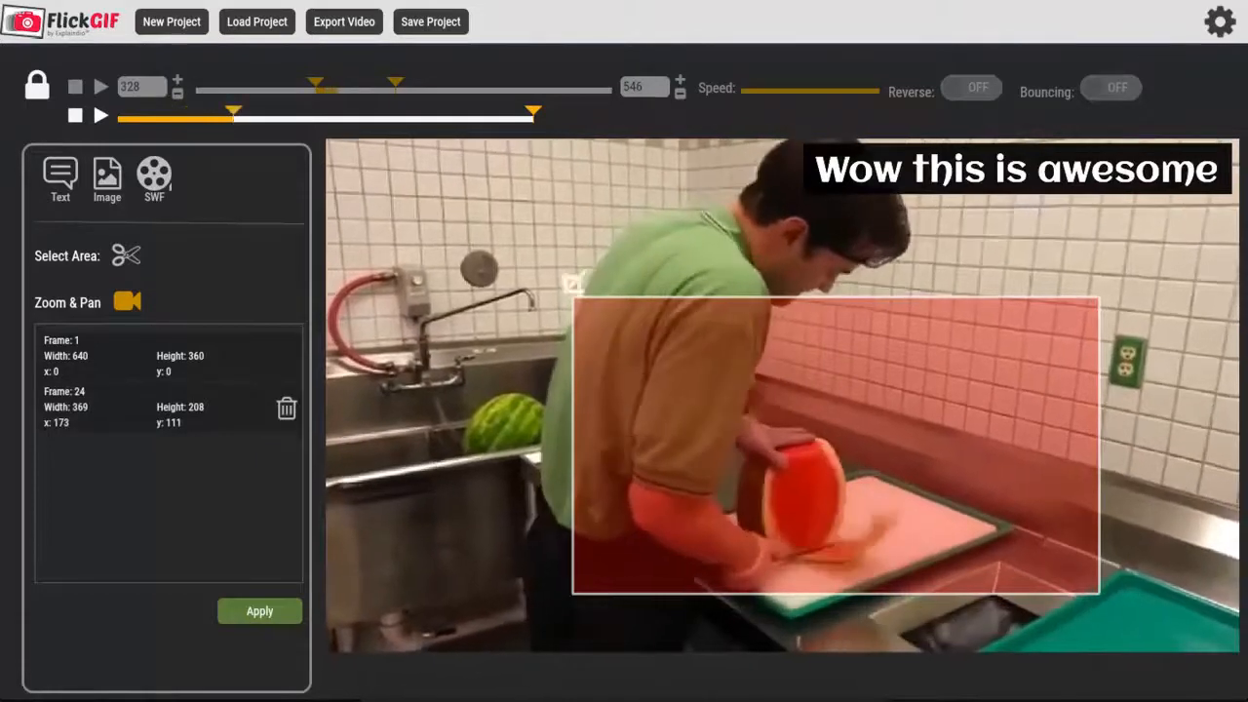
left_click_drag(590, 312, 712, 237)
left_click_drag(746, 357, 509, 263)
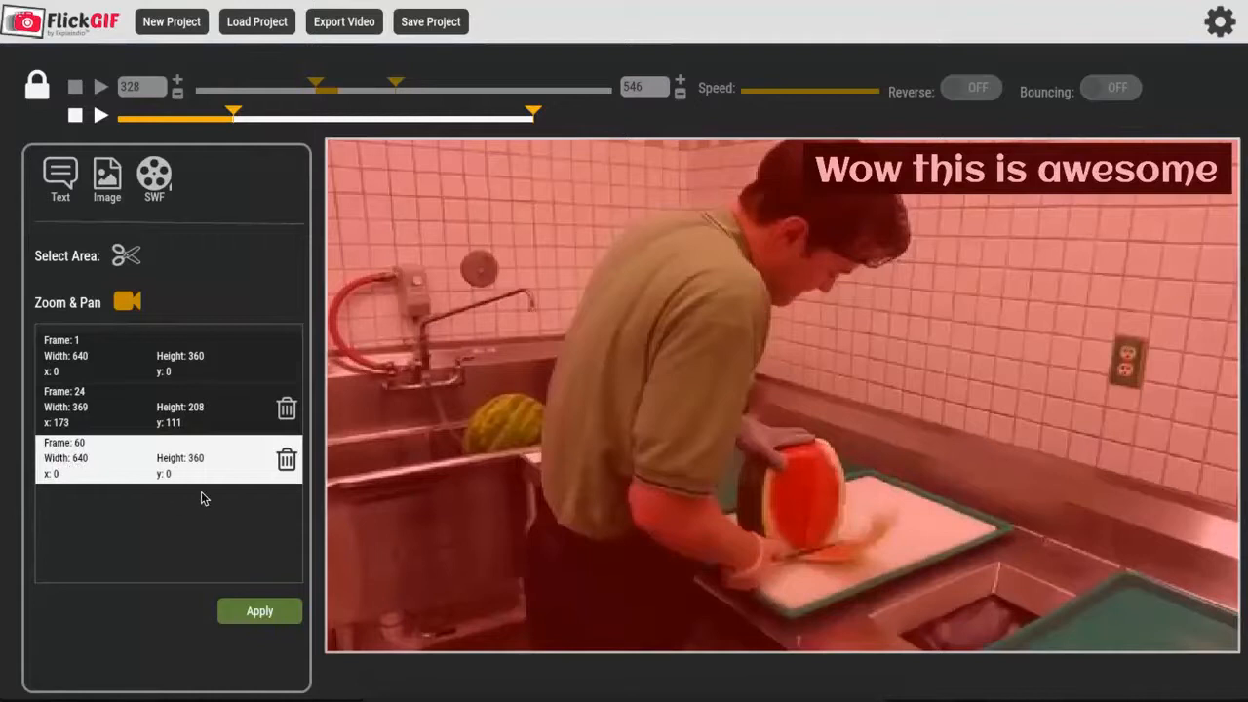
left_click(251, 610)
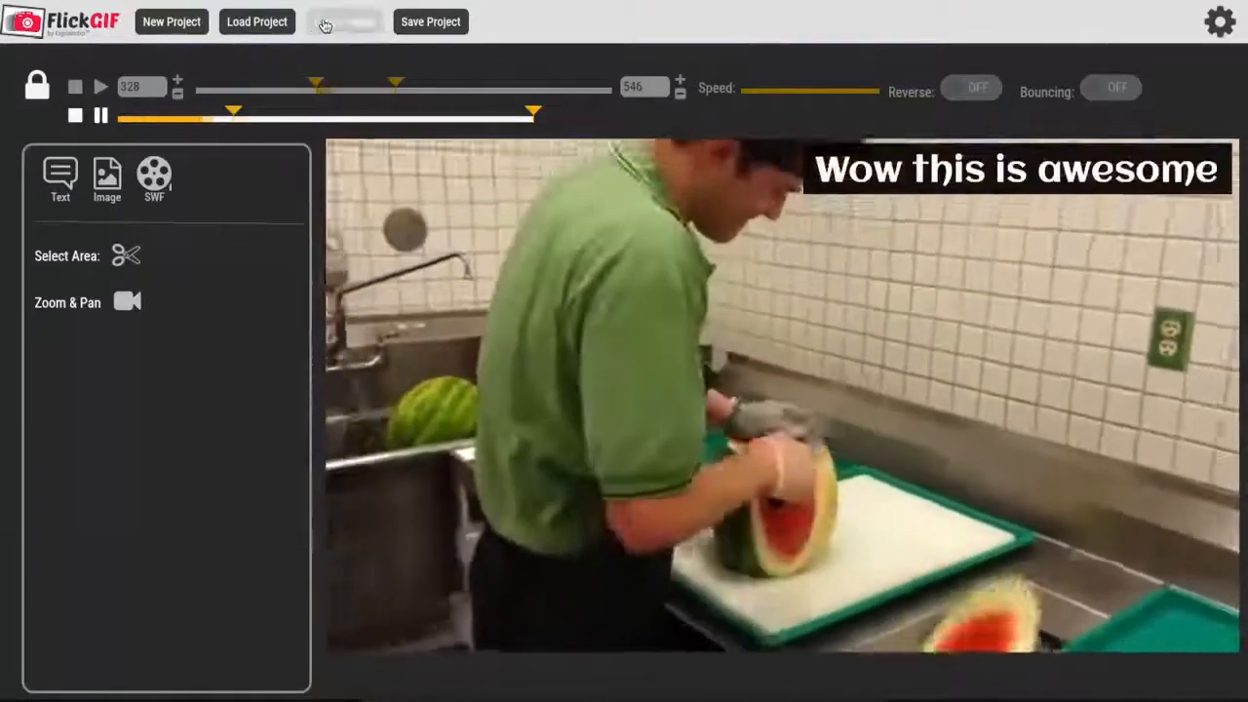
Export the video to the Desktop as MP4 named finalVideo, original 640x360 size, 30 FPS, 1 loop, Black and White filter, and play the exported file.
left_click(340, 24)
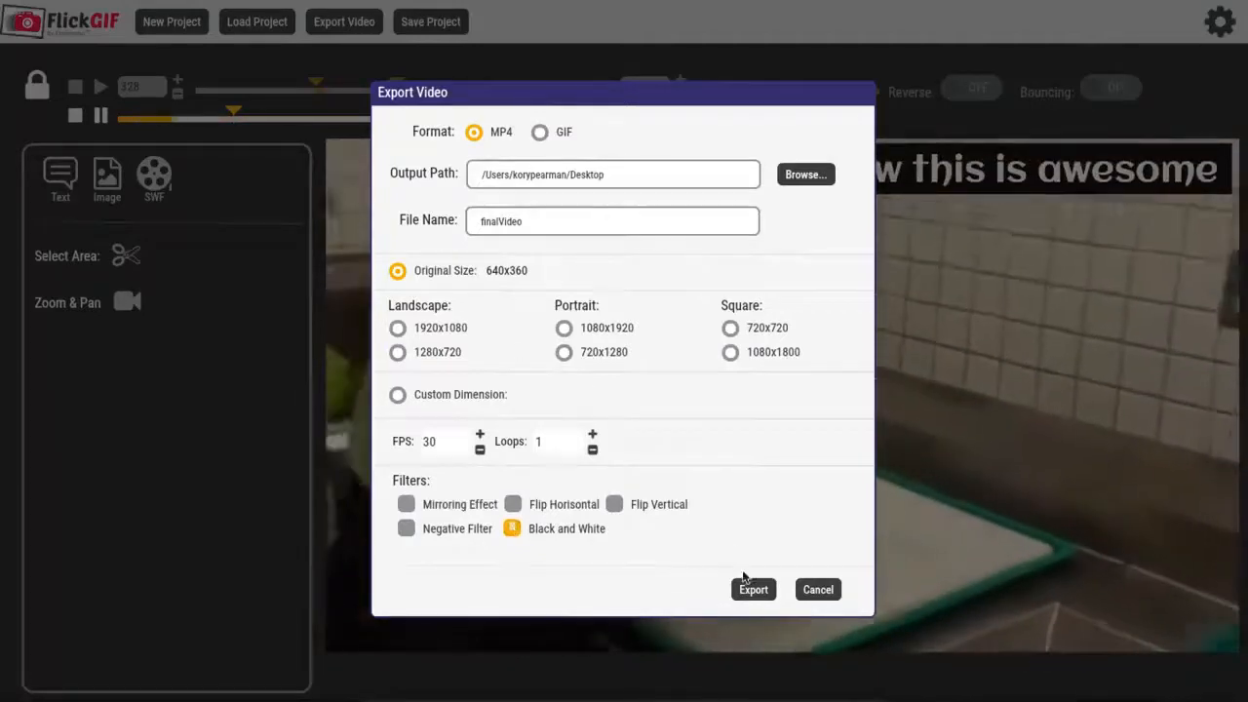
left_click(754, 595)
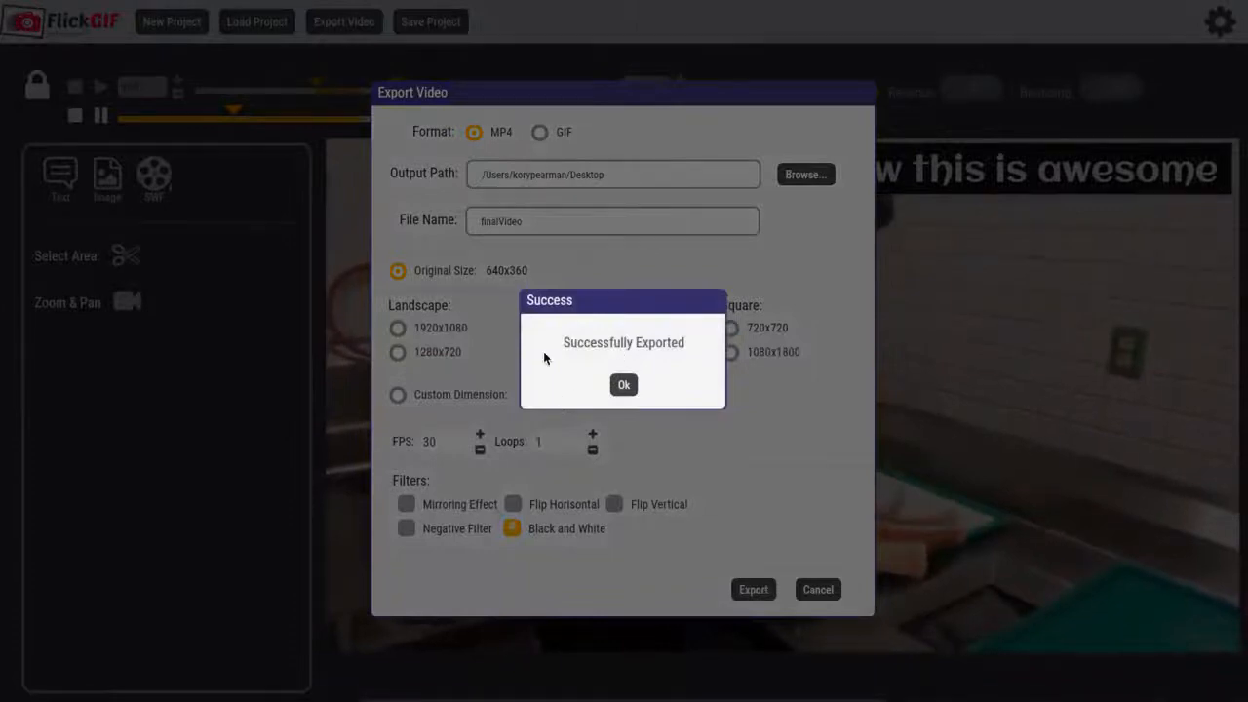
left_click(623, 384)
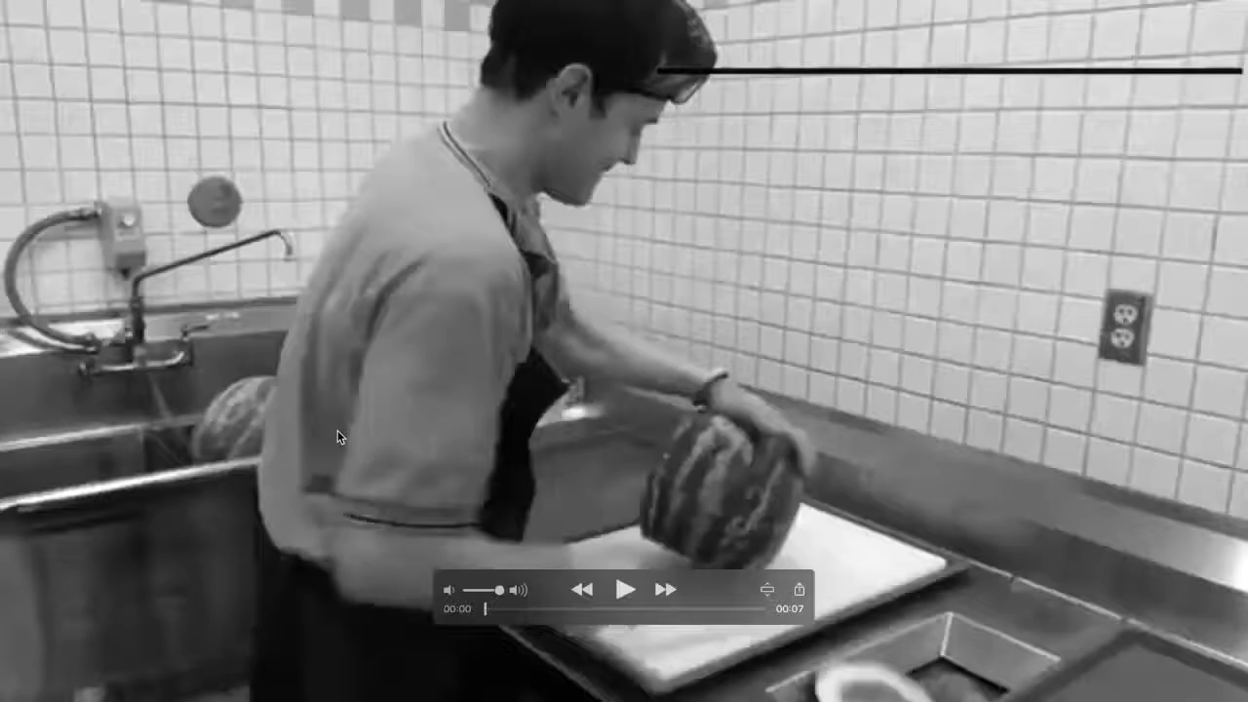
key("space")
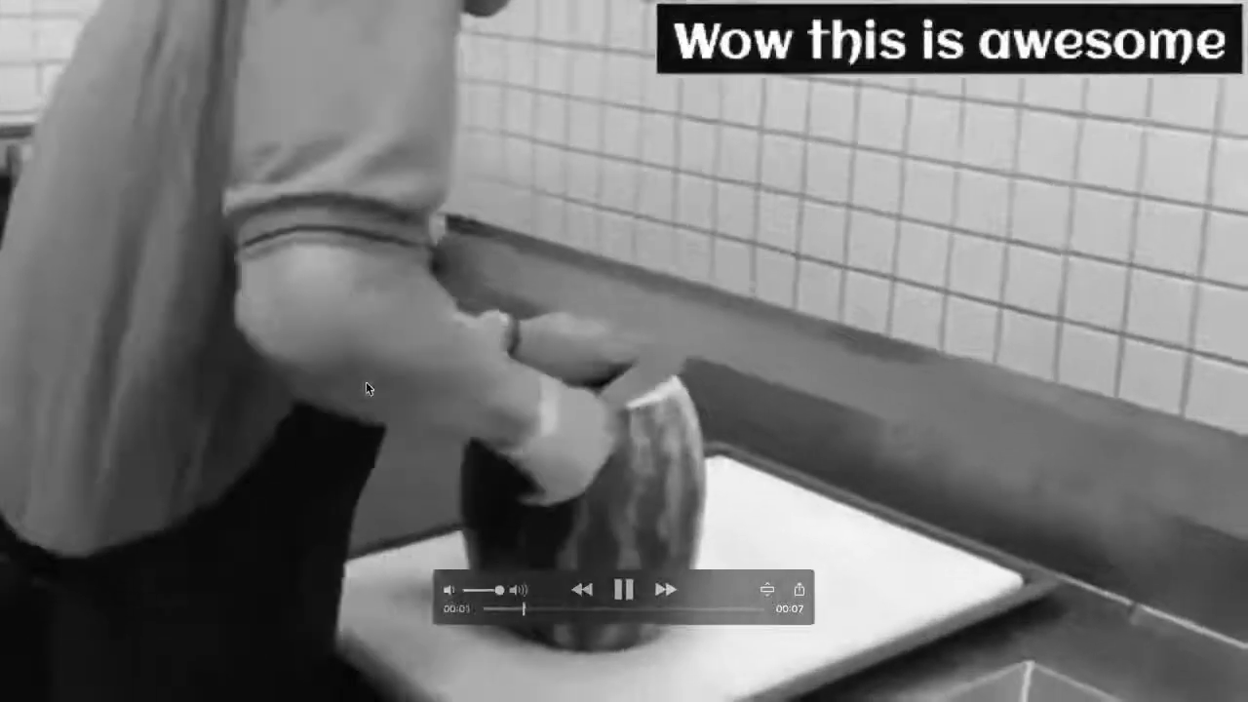